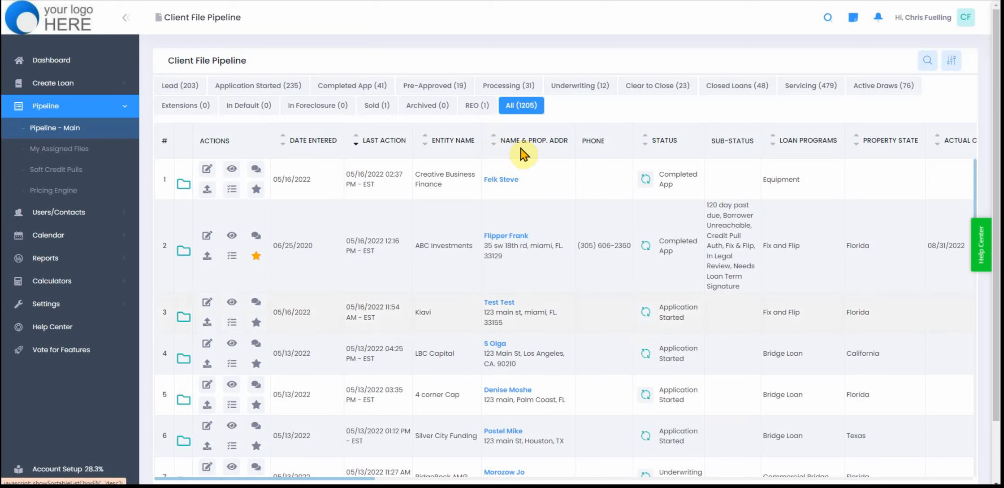
Step: Review the column choices available for the client file pipeline, from dates and borrower info through property and admin details
drag(348, 480, 314, 479)
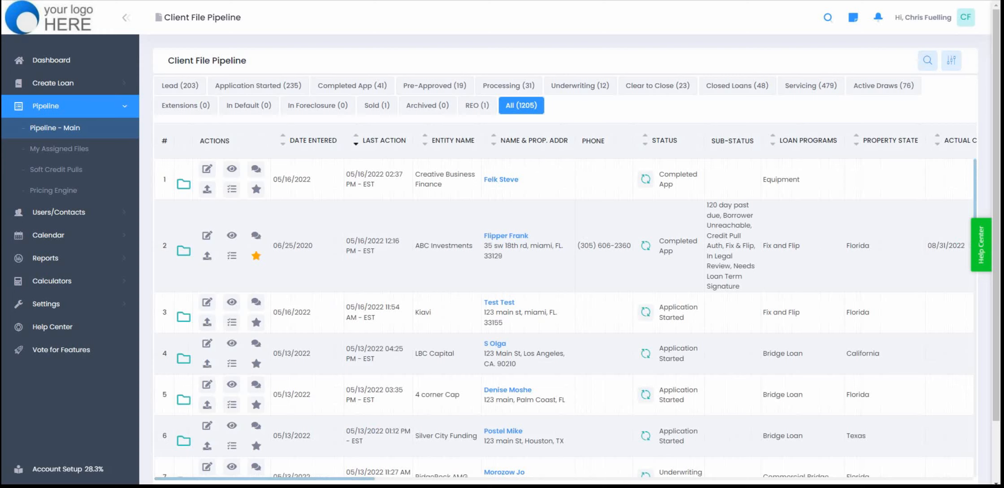
click(951, 63)
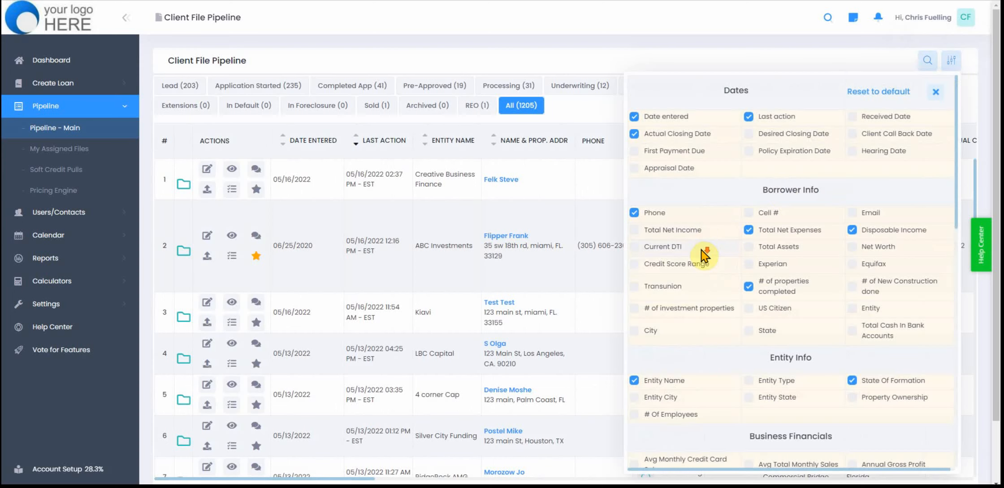
scroll(699, 278, down, 4)
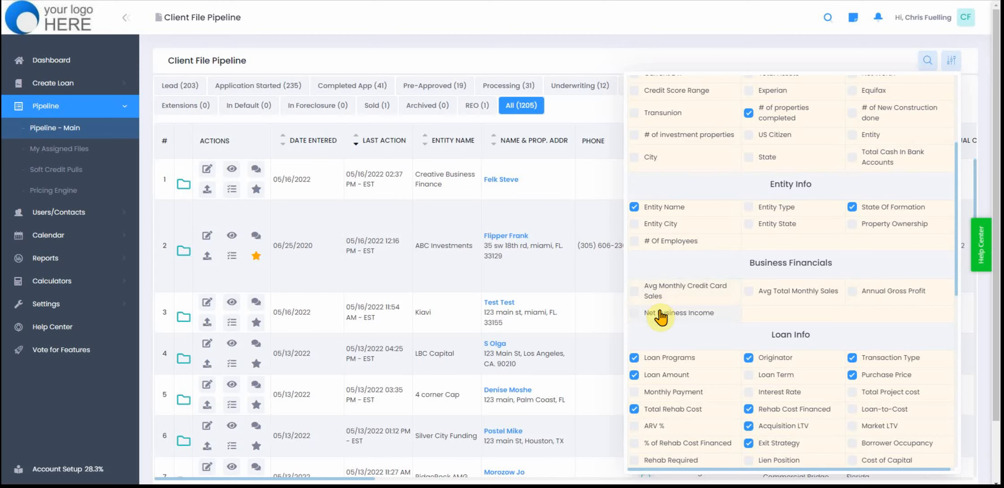
scroll(661, 317, down, 6)
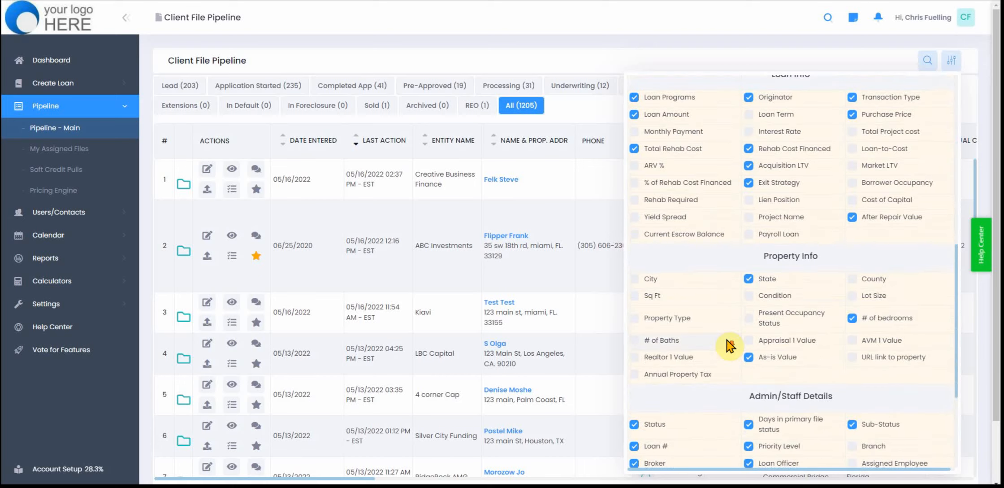
scroll(726, 341, up, 12)
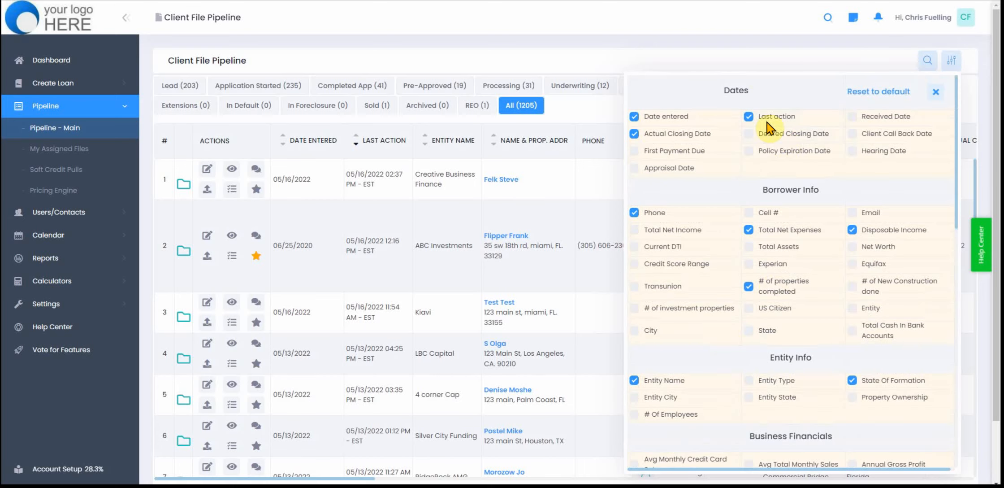
click(749, 53)
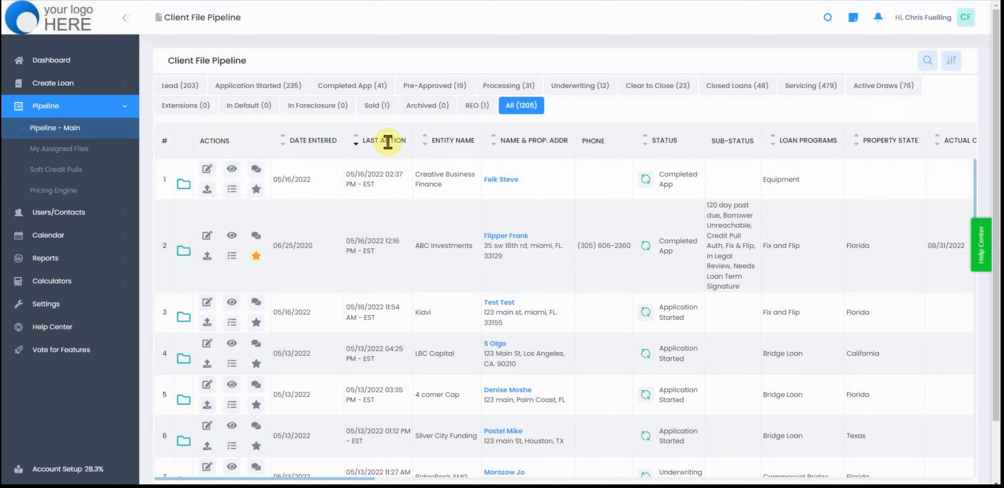
Step: Open the pipeline search filters and filter by the employee who is the Processing Manager
mouse_move(256, 169)
click(928, 63)
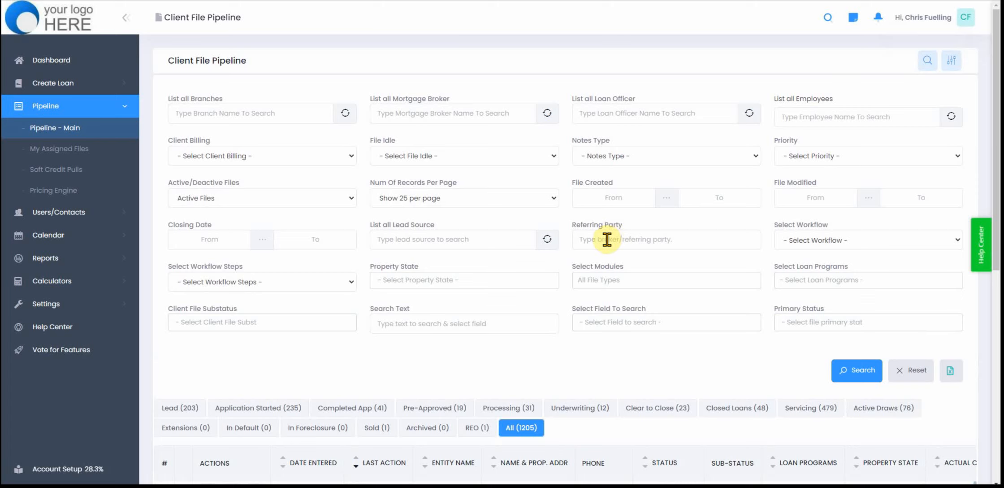
scroll(600, 274, down, 2)
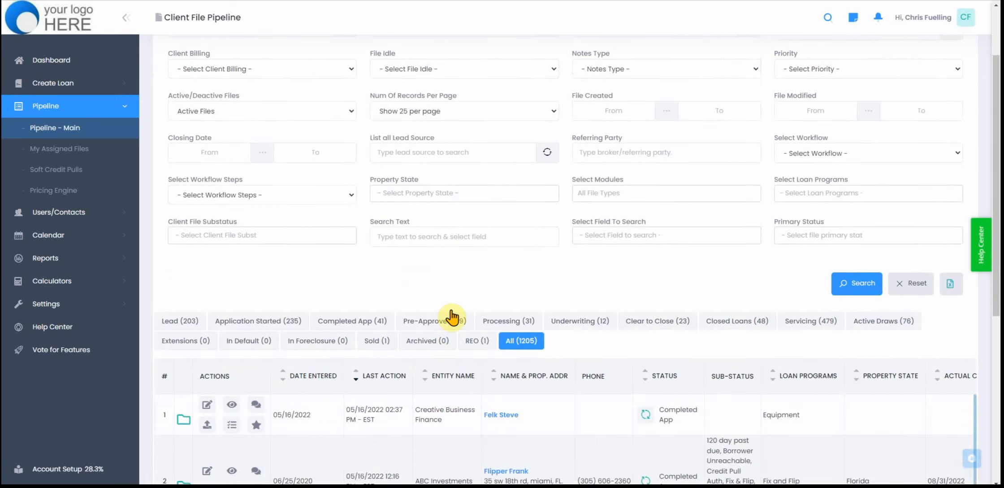
scroll(457, 304, down, 2)
scroll(520, 381, up, 4)
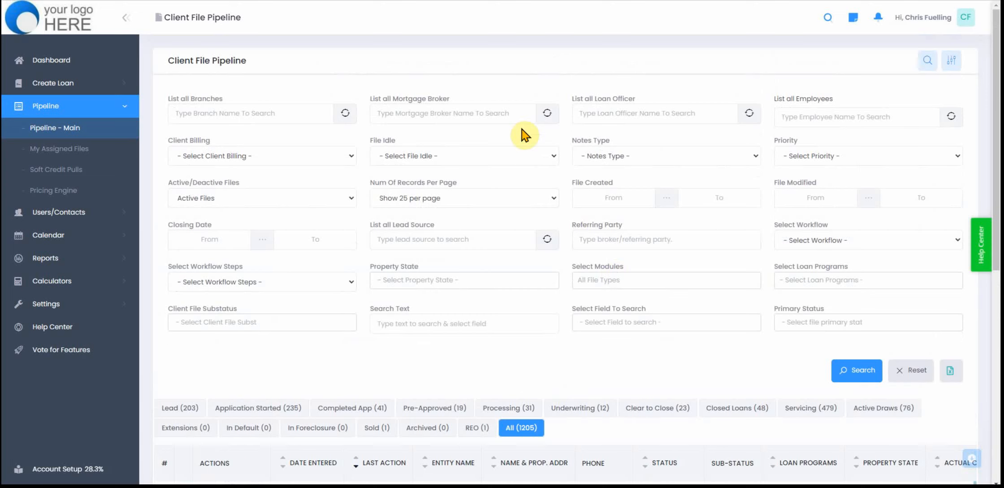
click(817, 116)
click(920, 119)
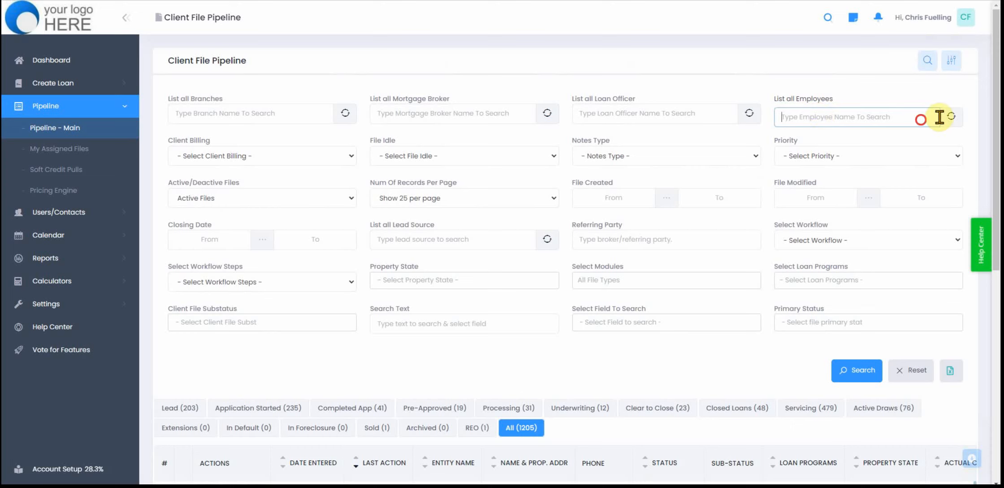
click(951, 117)
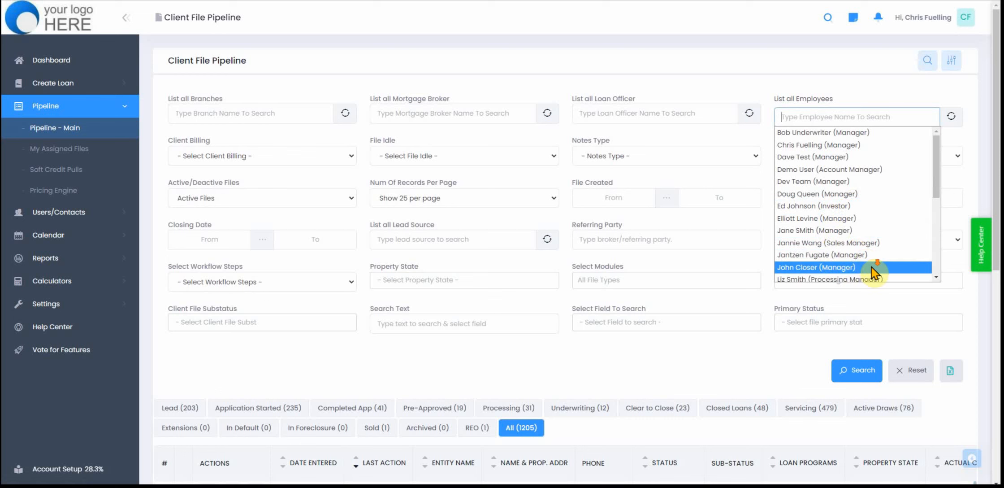
scroll(852, 262, down, 3)
click(847, 193)
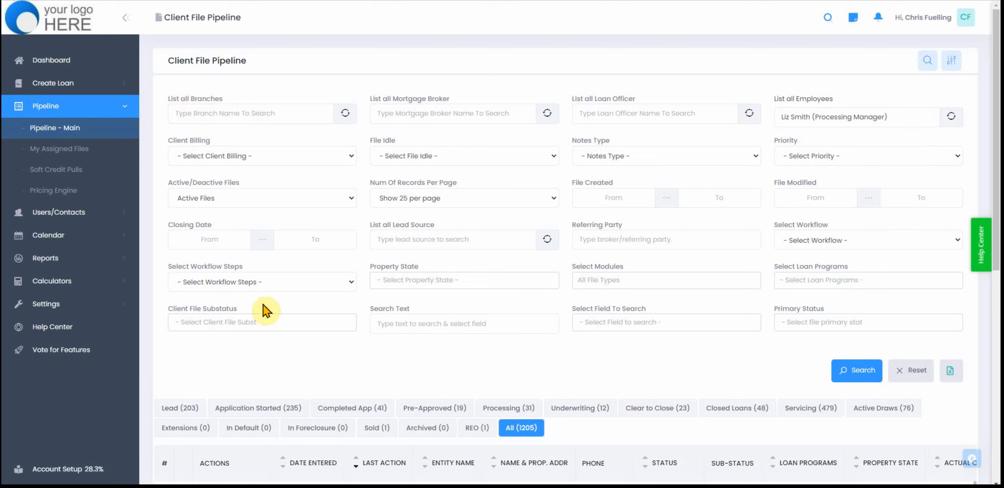
Step: Set the client file substatus filter to Waiting on Rehab Budget
click(253, 325)
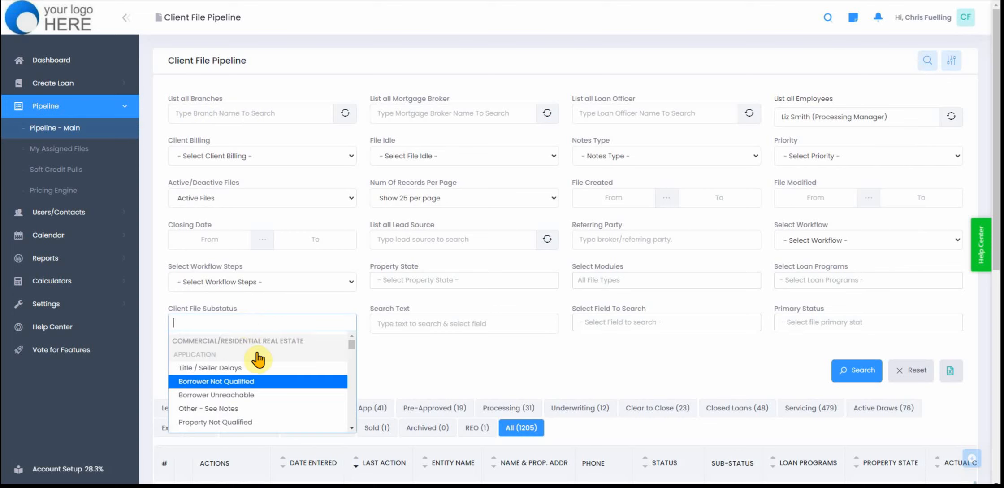
scroll(258, 381, down, 2)
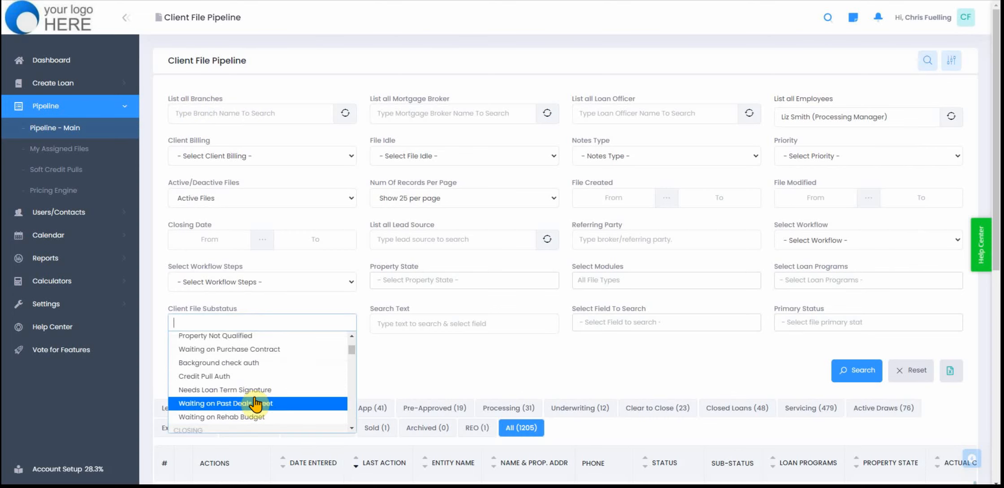
click(242, 417)
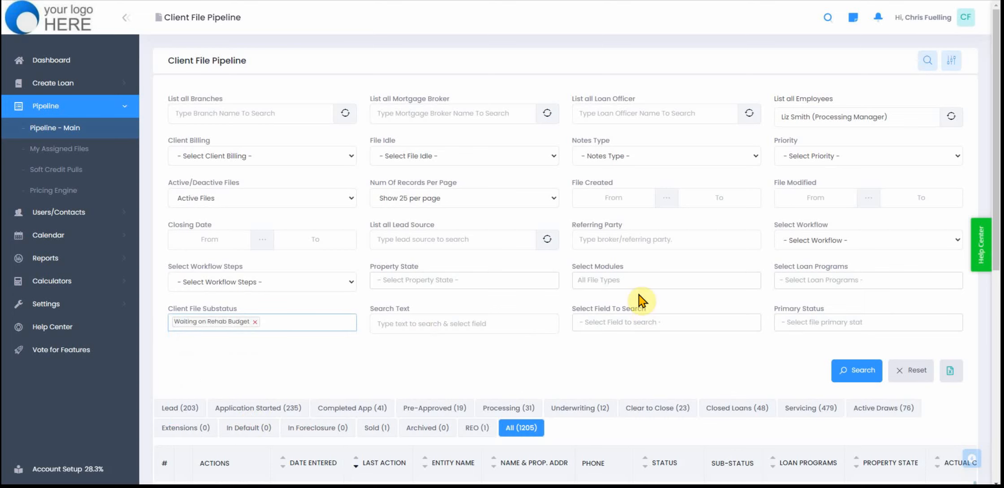
Step: Set the loan program filter to Fix and Flip and the primary status filter to Processing
click(824, 281)
scroll(838, 354, down, 5)
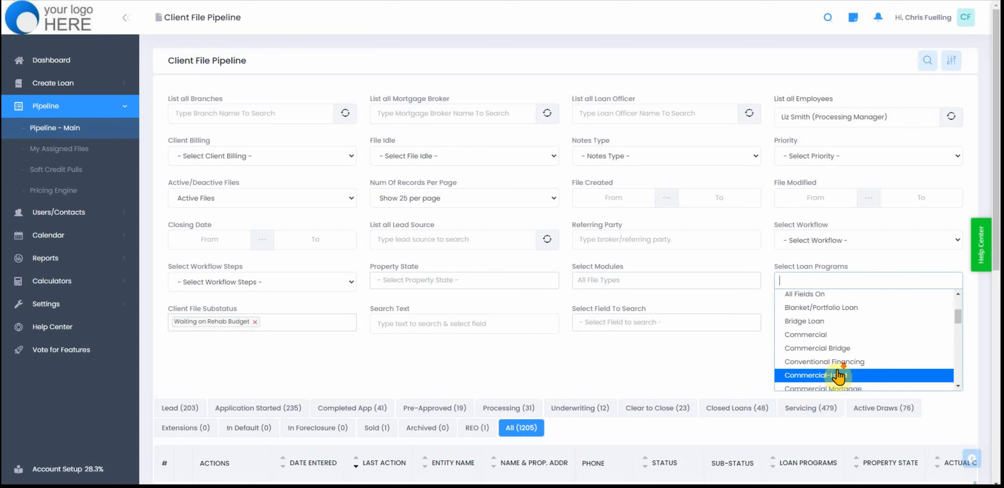
click(828, 385)
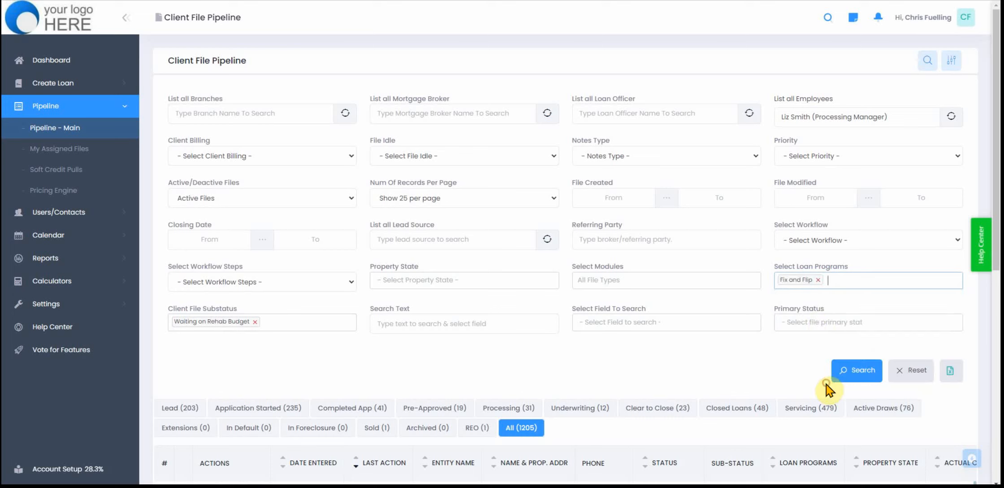
click(821, 323)
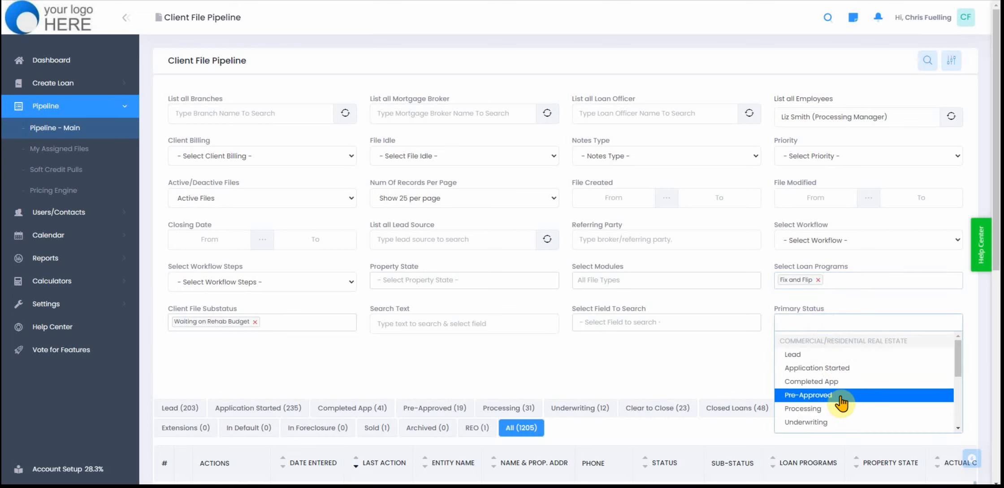
click(833, 410)
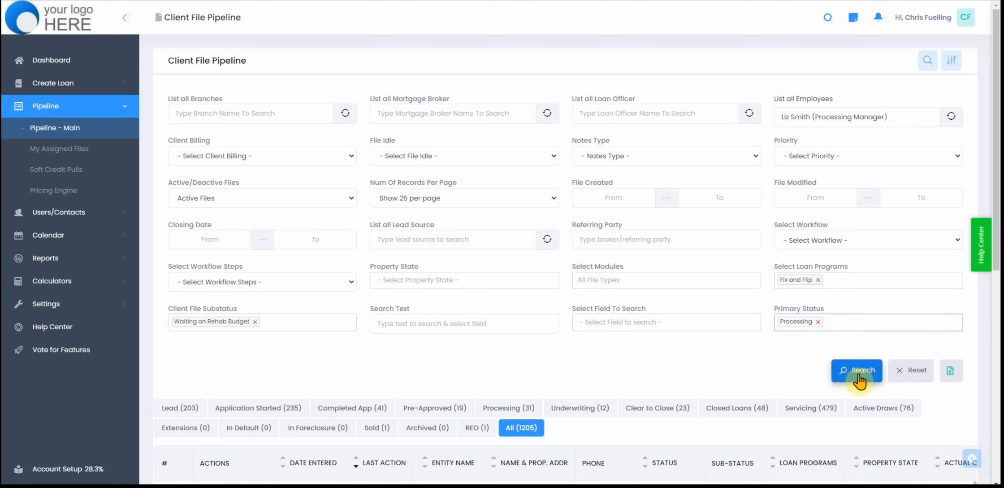
Step: Remove the Processing primary status and Fix and Flip loan program from the search filters
click(818, 322)
click(818, 279)
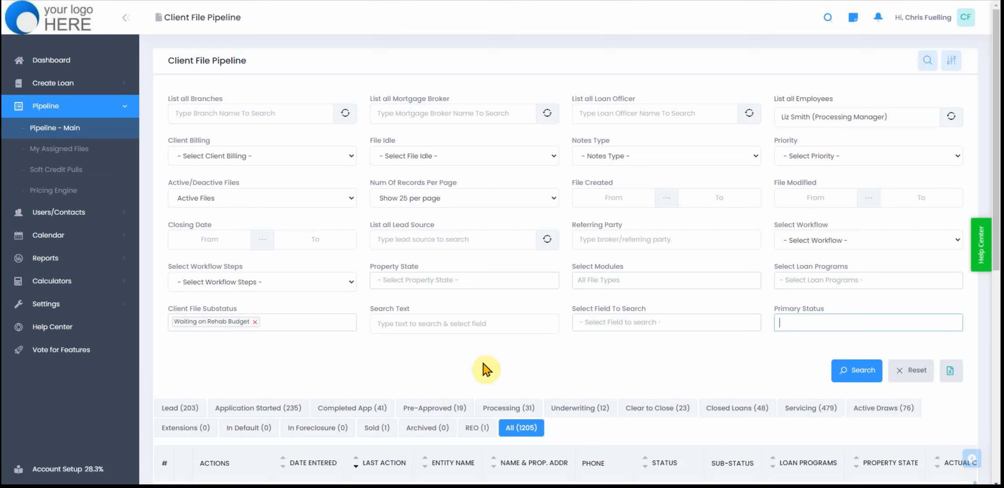
click(407, 237)
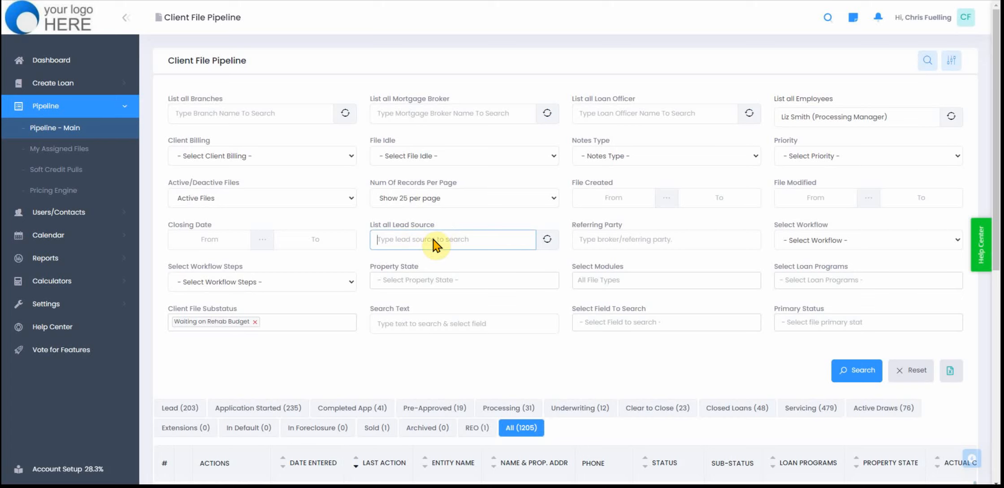
scroll(433, 385, down, 2)
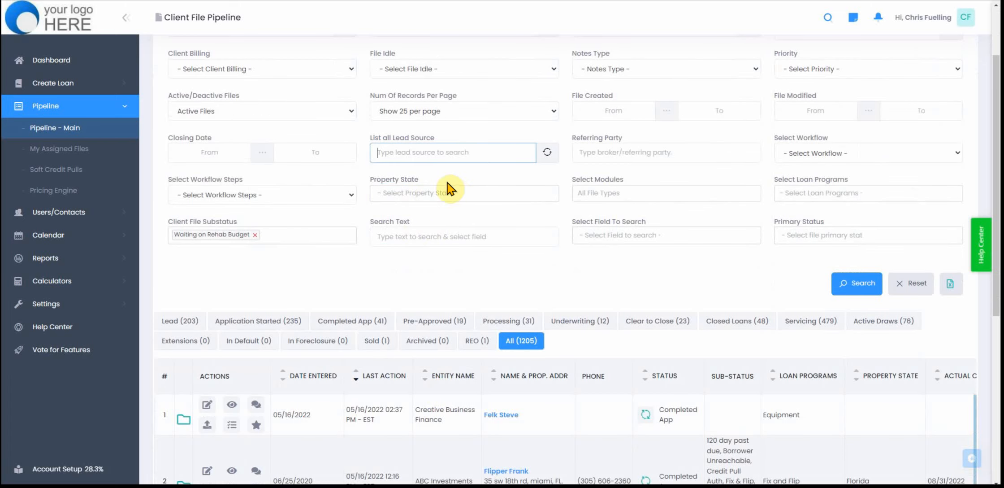
scroll(438, 298, down, 2)
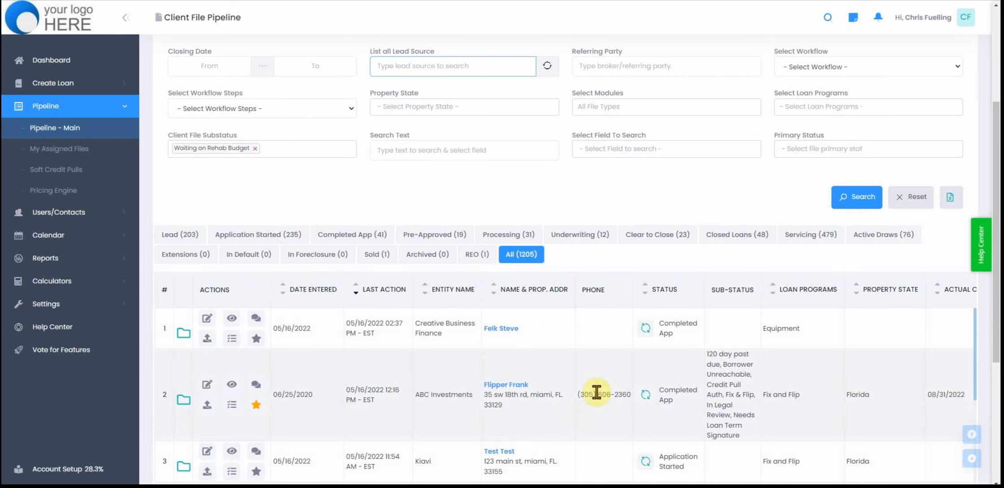
scroll(597, 392, down, 2)
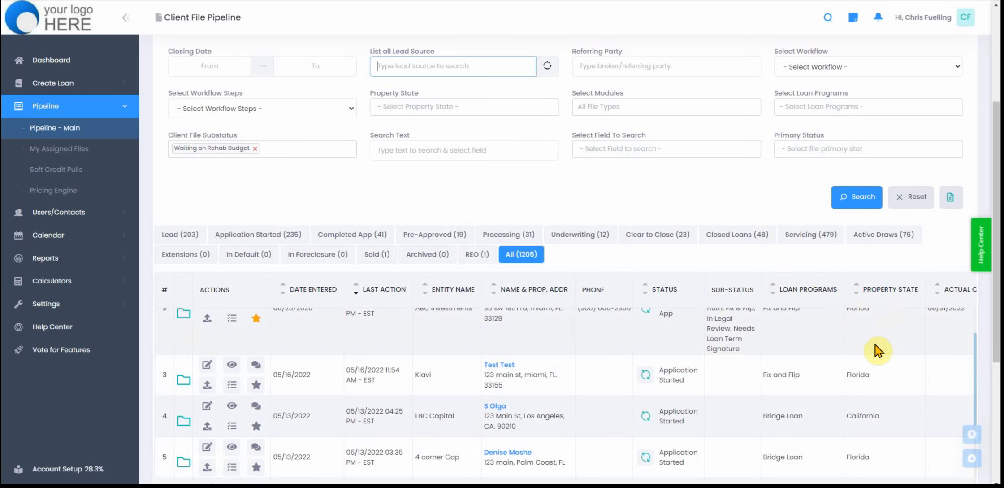
Step: Open the client data export, load the saved Closed Loan Report, and review its selected data points
click(950, 198)
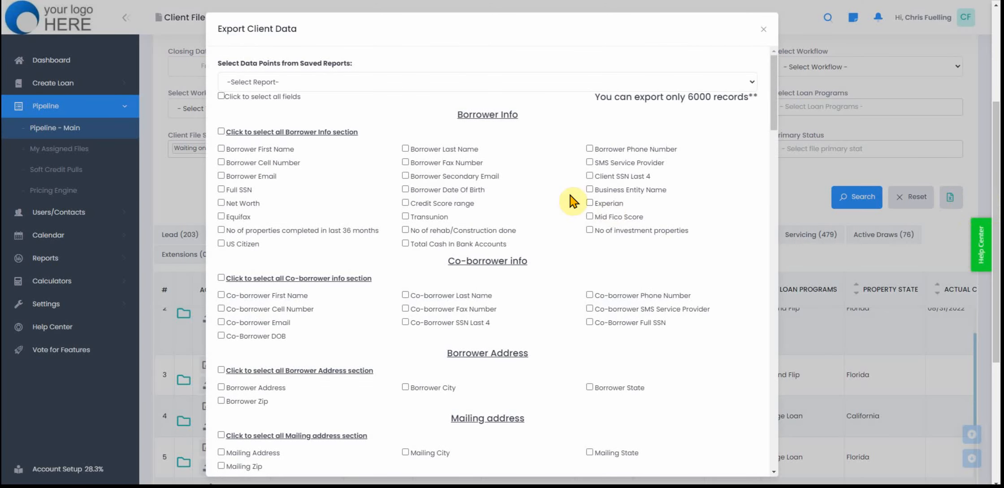
click(301, 83)
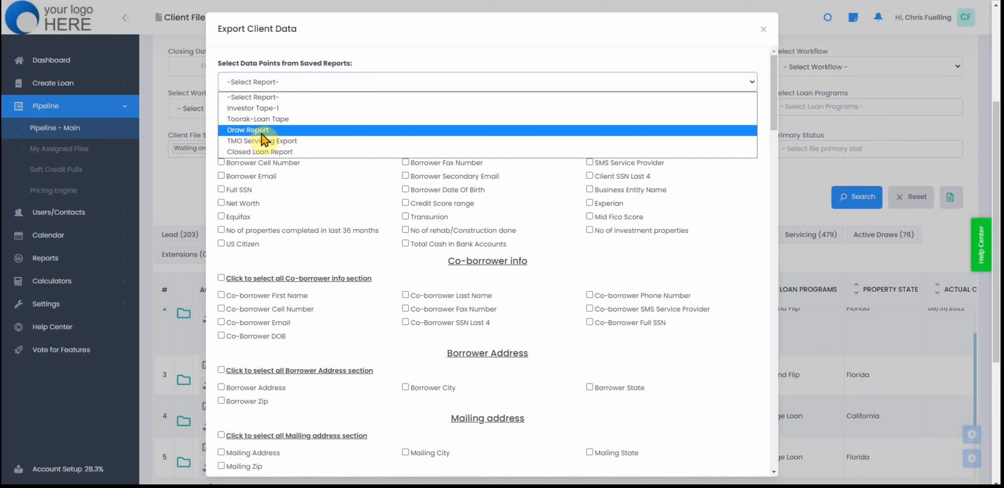
click(332, 152)
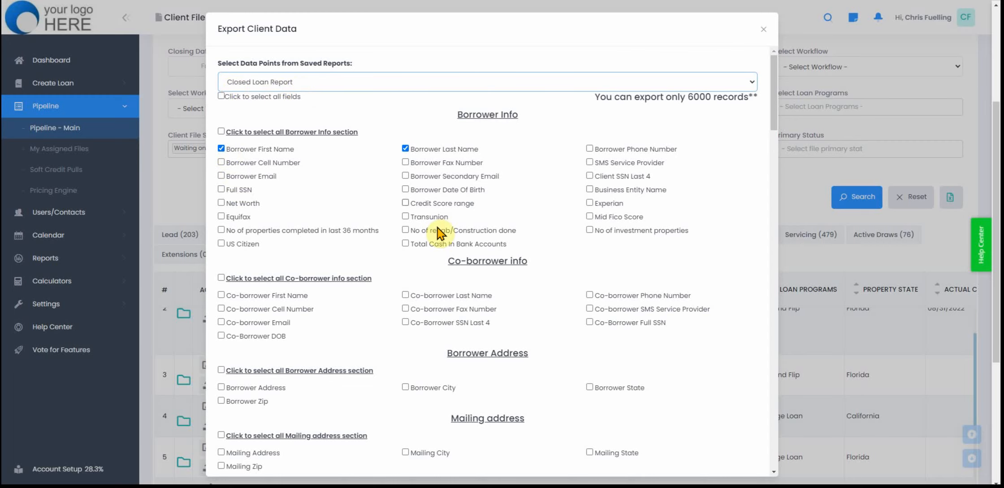
scroll(438, 233, down, 10)
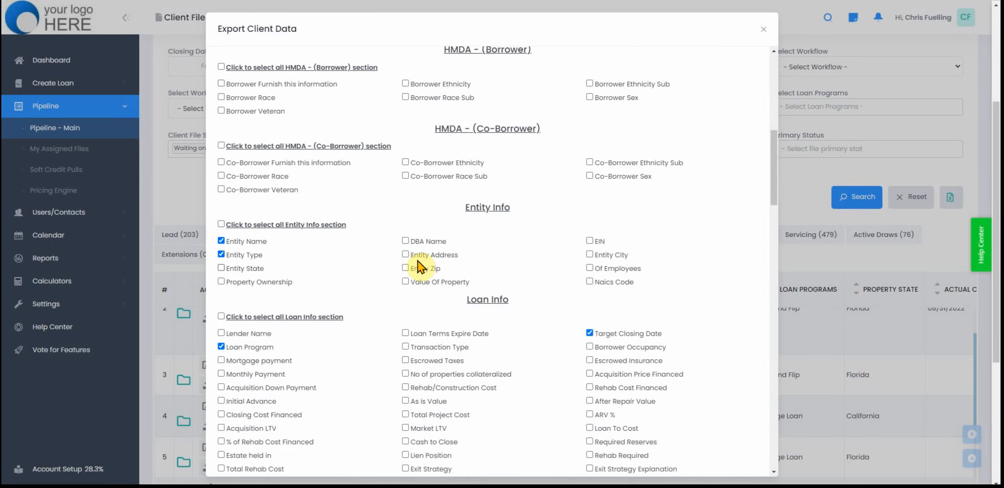
scroll(244, 319, down, 4)
scroll(244, 319, down, 2)
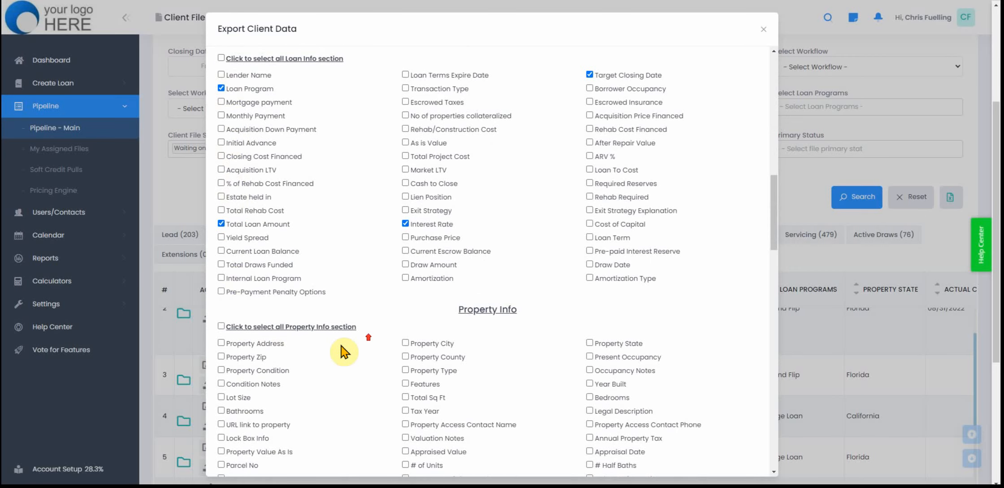
scroll(269, 292, up, 15)
scroll(269, 206, down, 20)
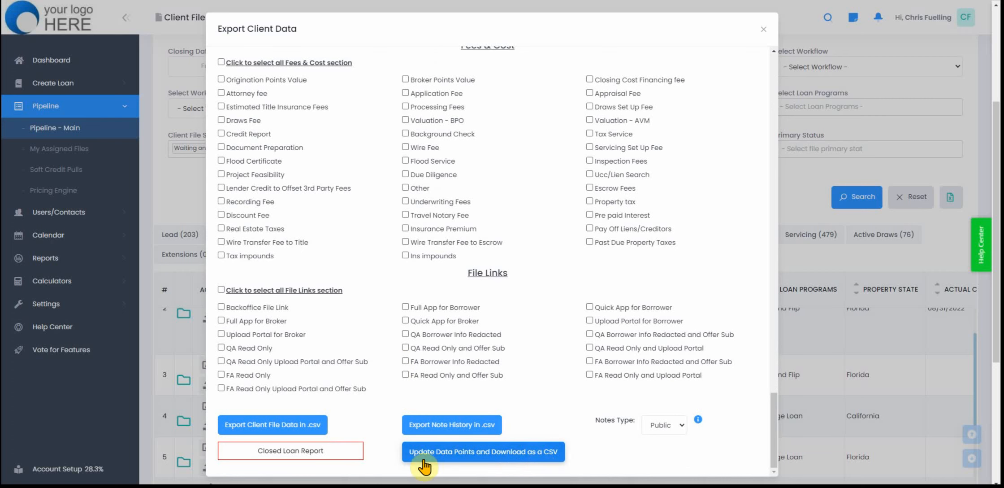
Step: Add the Full App for Borrower and QA Borrower Info Redacted file links to the Closed Loan Report's data points
click(404, 308)
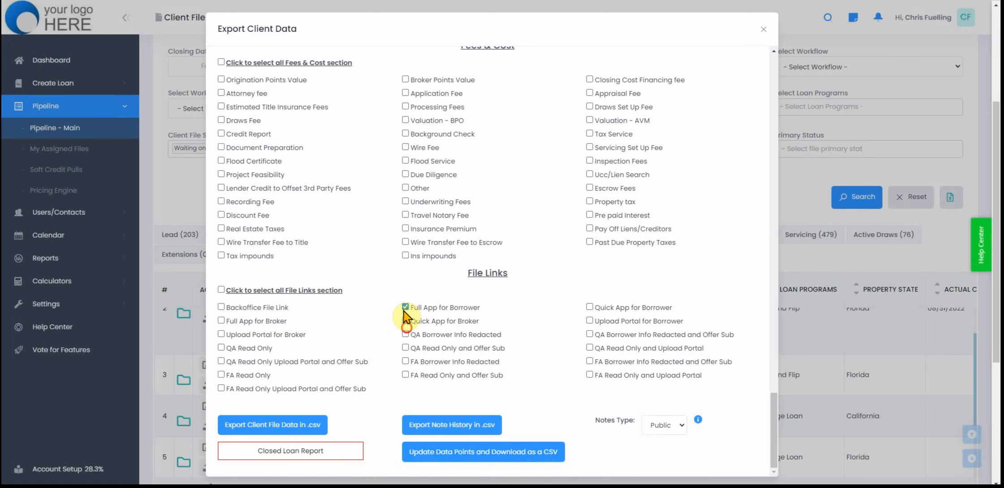
scroll(363, 389, down, 5)
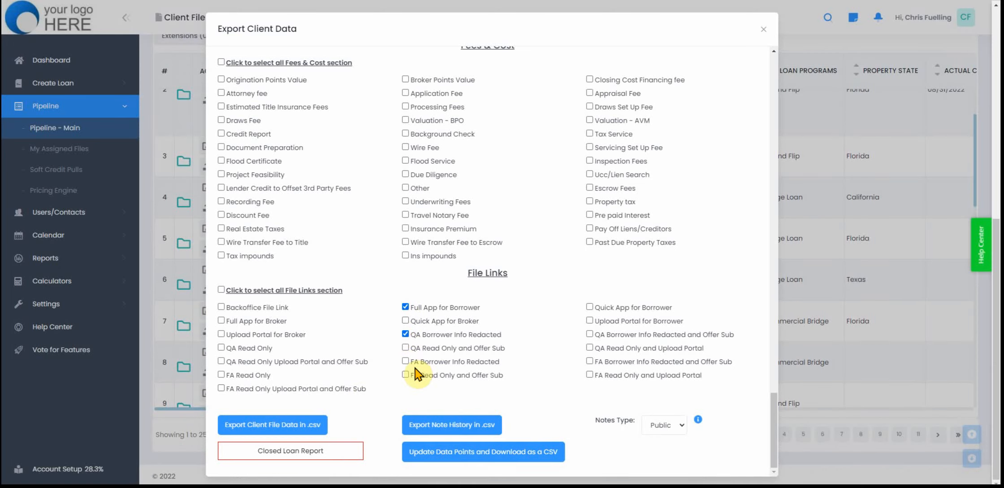
click(318, 450)
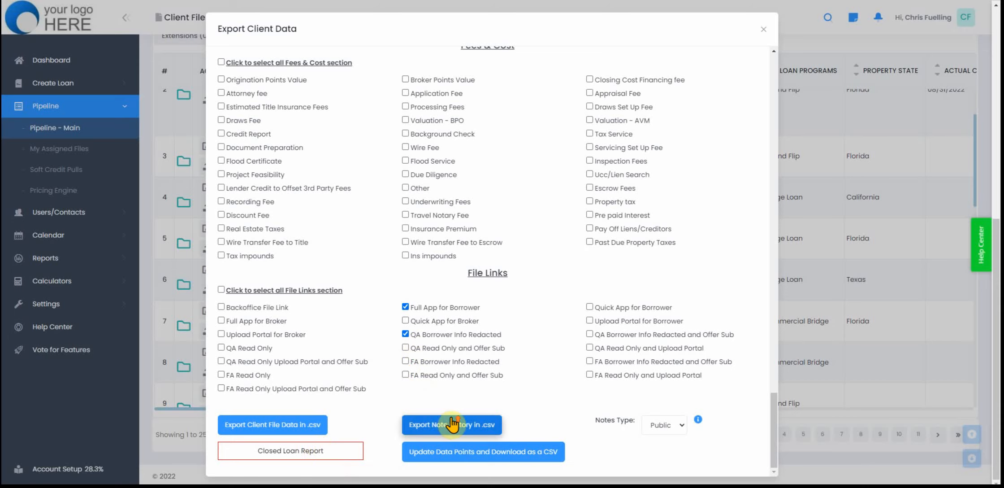
Step: Clear the saved report selection in the export and go to the options for saving a new report
click(311, 83)
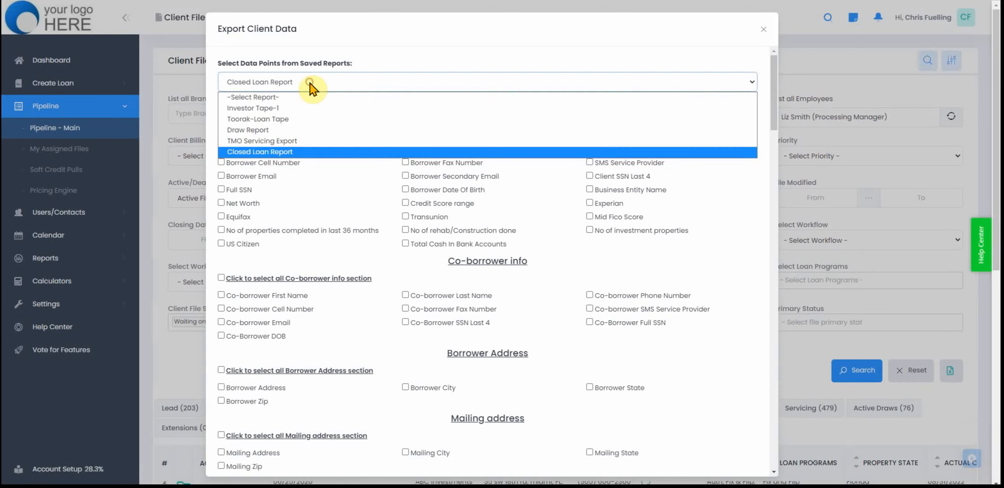
click(356, 99)
scroll(352, 231, down, 15)
scroll(356, 242, down, 10)
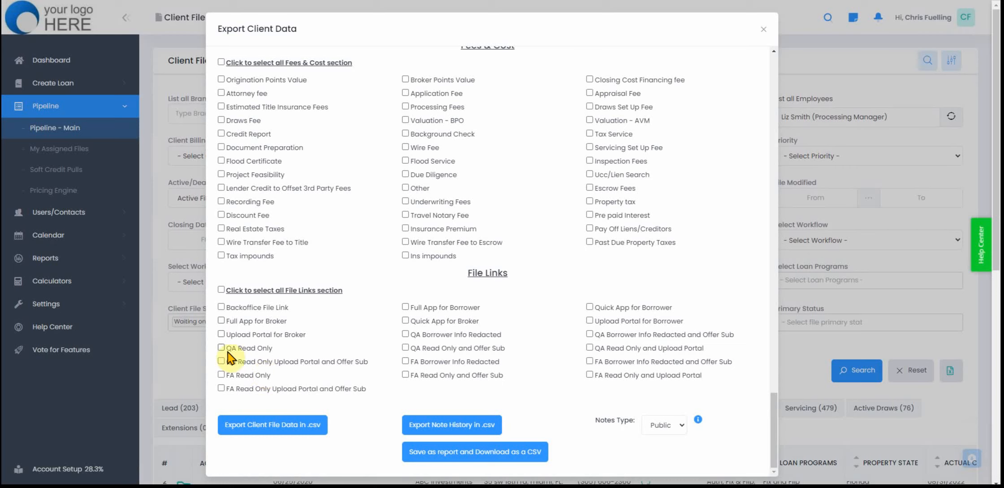
Step: Close the client data export without saving or downloading a report
click(221, 147)
scroll(507, 244, up, 20)
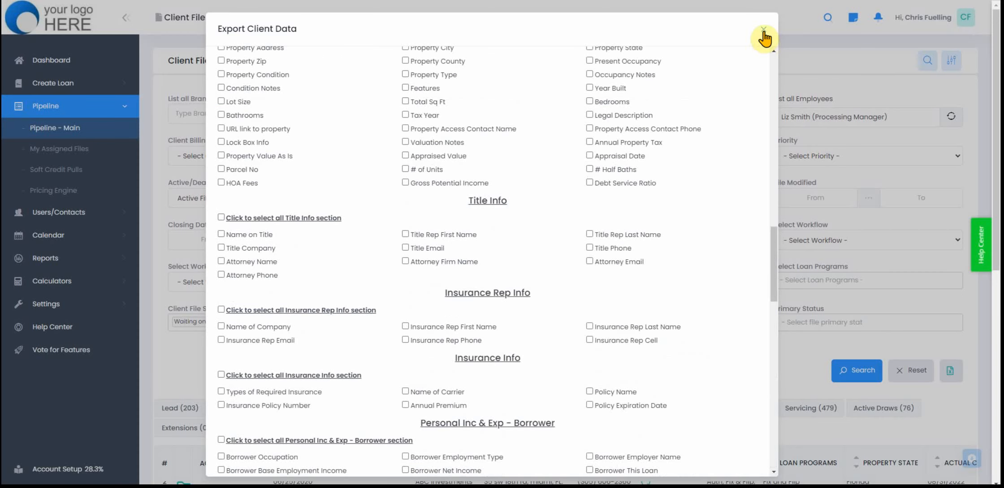
click(763, 31)
Step: Expand the first file in the pipeline and look over its loan info, workflows and required documents
scroll(507, 372, down, 5)
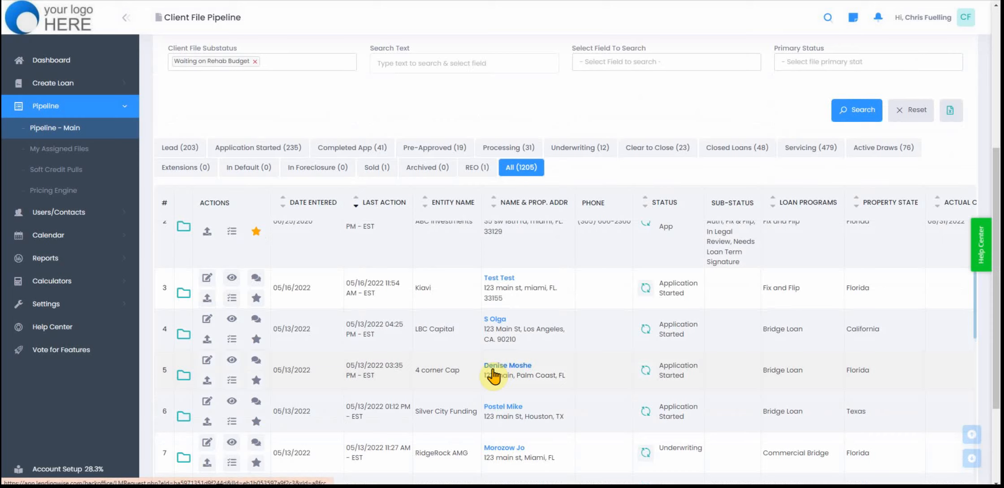
scroll(498, 323, down, 2)
scroll(500, 330, up, 4)
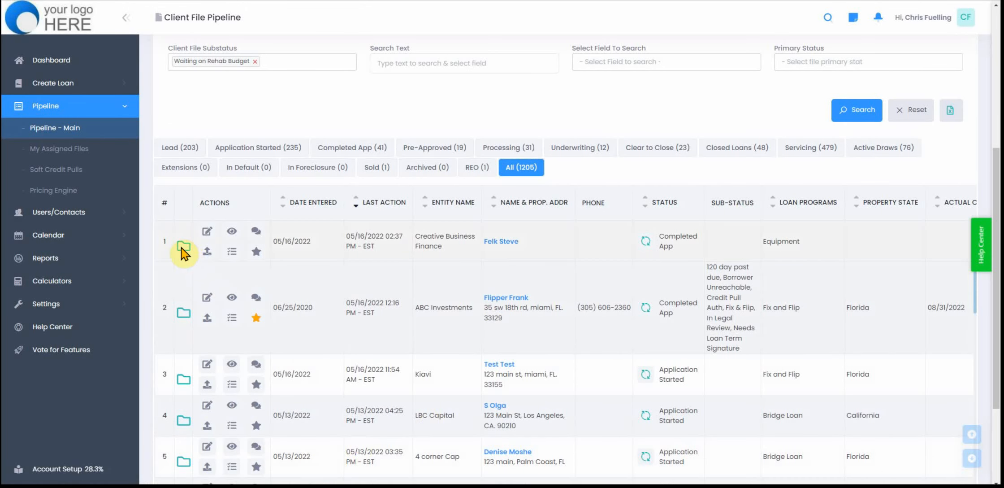
click(184, 248)
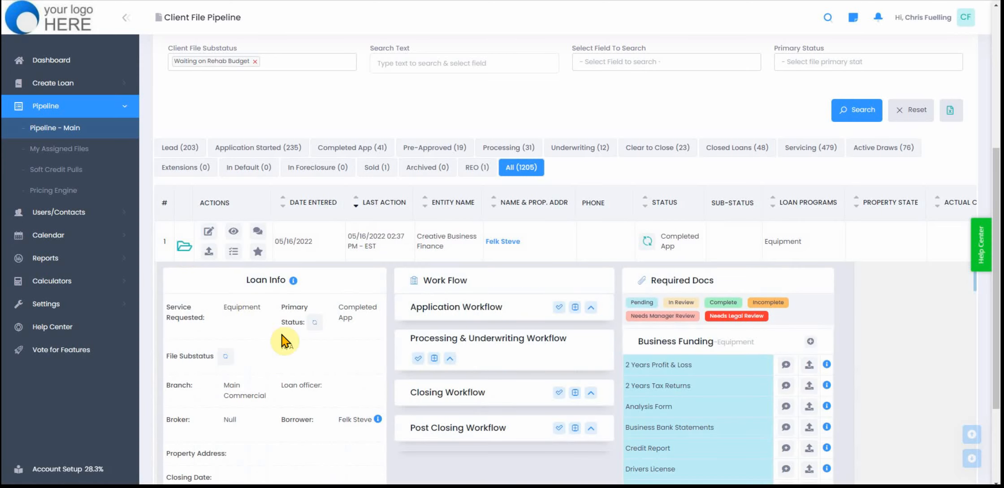
scroll(280, 380, down, 2)
scroll(390, 365, up, 2)
Step: Review the Application Workflow steps and required documents of the first file, and collapse its details
click(591, 307)
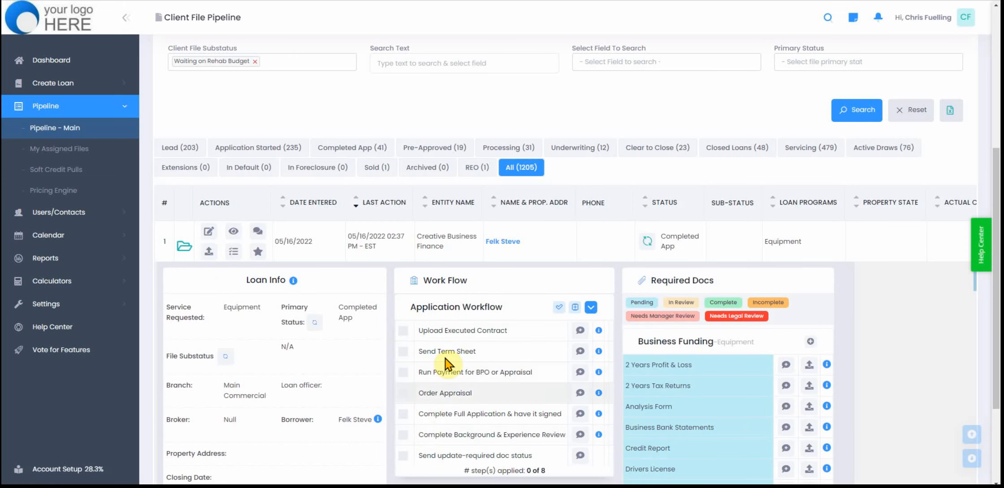
scroll(918, 353, down, 2)
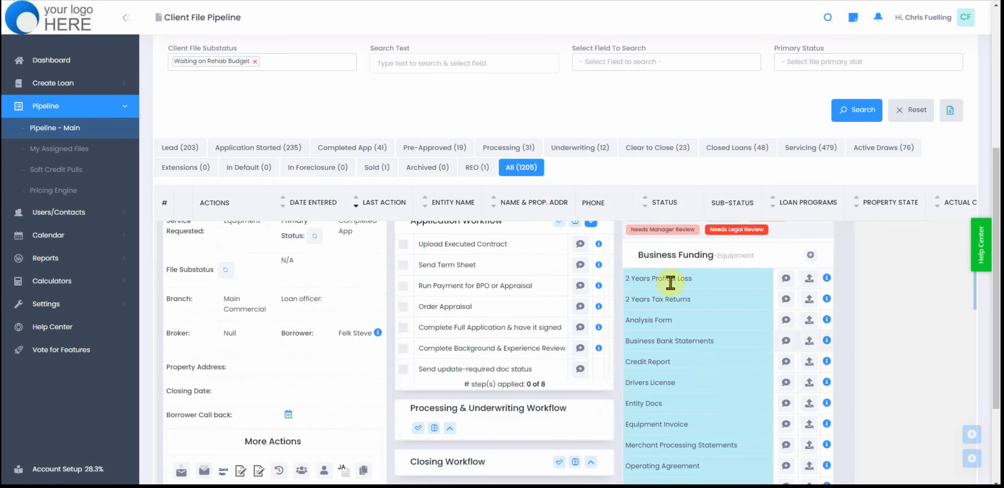
scroll(681, 428, down, 4)
scroll(668, 386, up, 6)
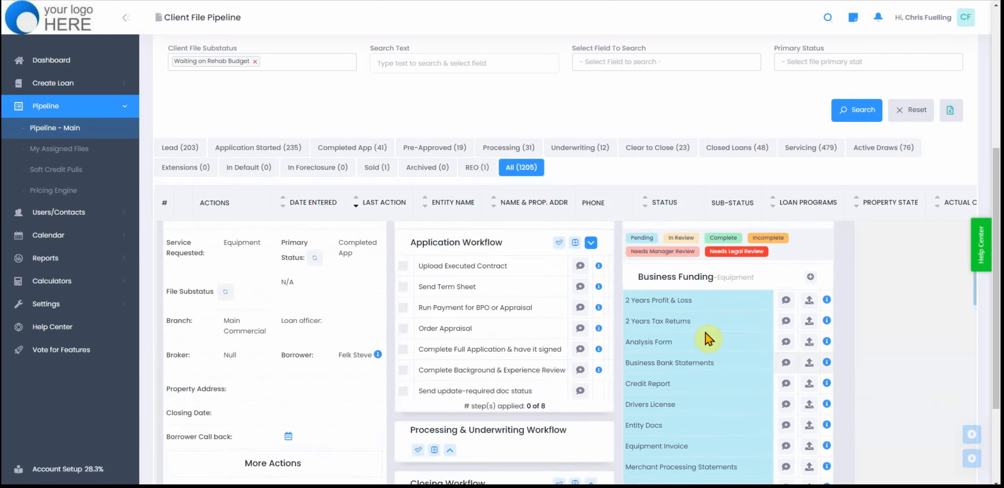
click(185, 246)
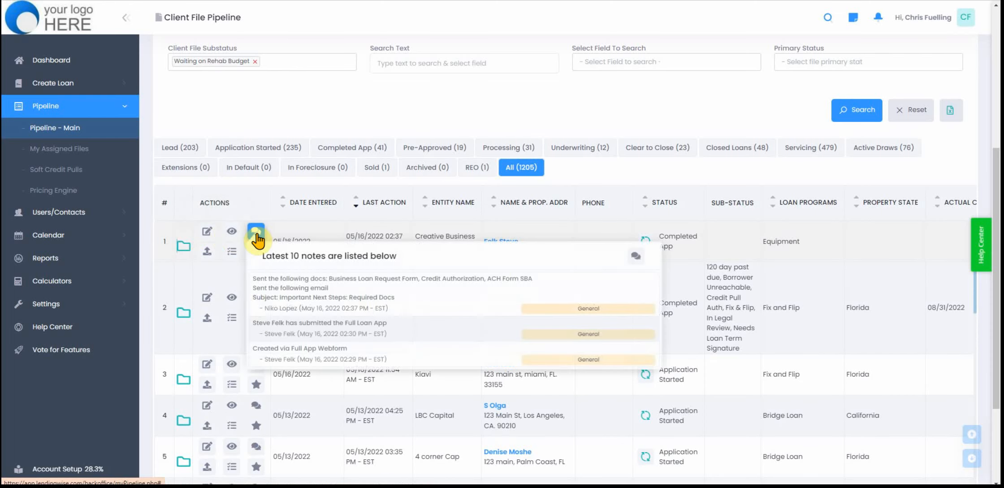
Step: Start a new note on the first file and review the available note types, keeping General
click(257, 235)
click(293, 158)
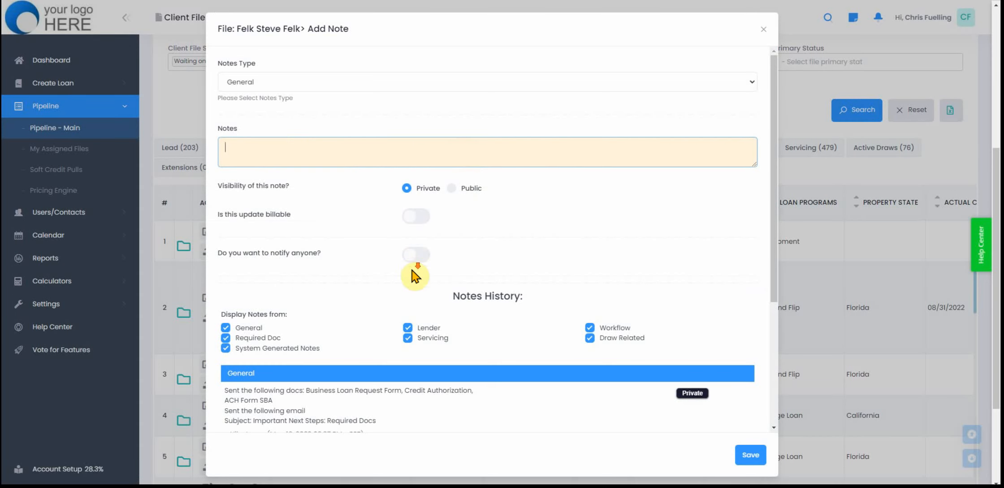
scroll(415, 271, down, 2)
scroll(411, 251, up, 2)
click(278, 85)
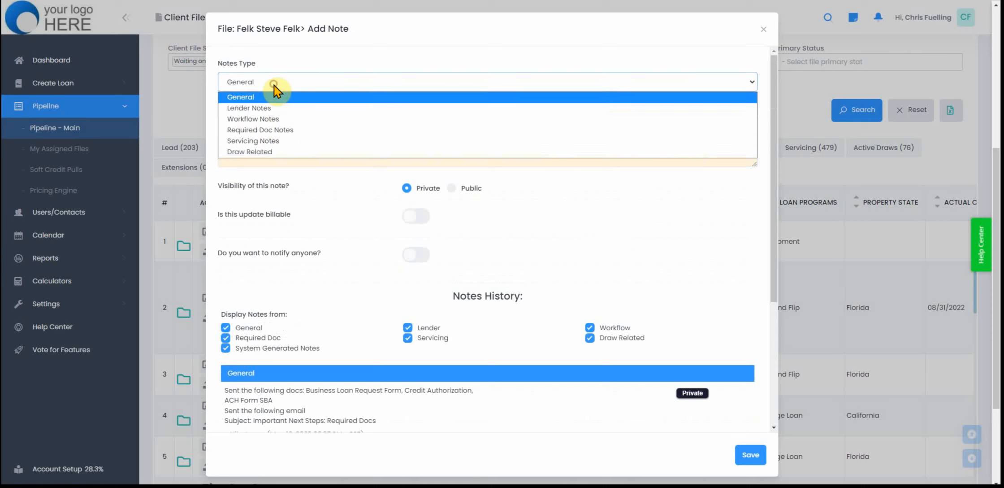
click(319, 190)
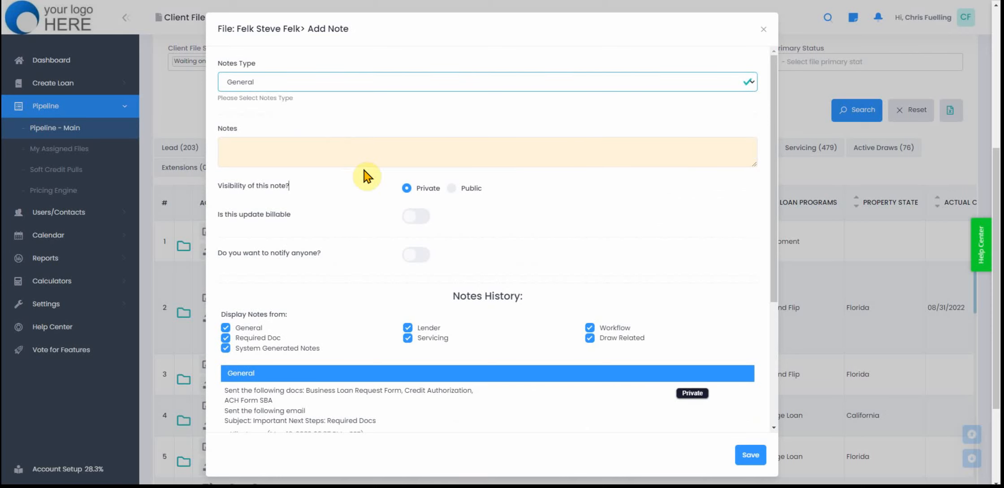
Step: Enable notifications for the note to examine the employee and e-mail recipient options, and close the note without saving
click(410, 258)
scroll(409, 319, down, 2)
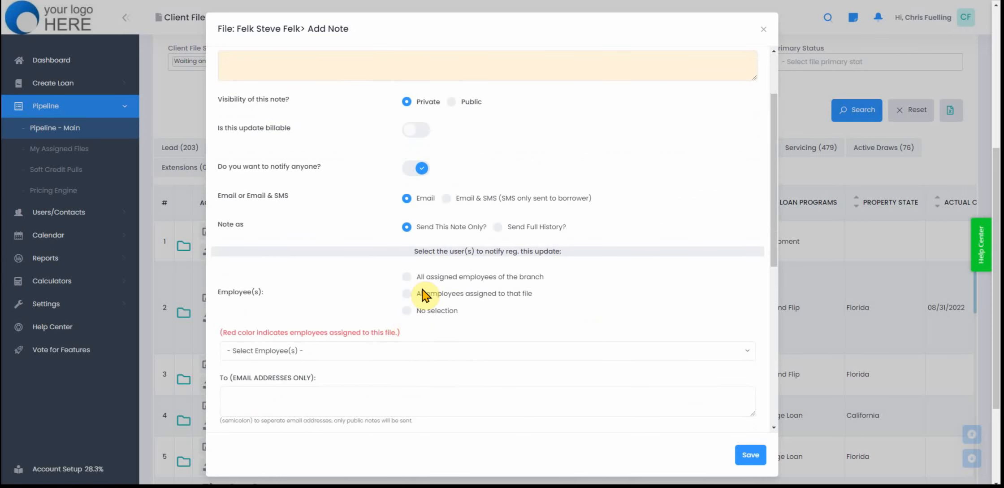
scroll(403, 330, down, 2)
click(385, 267)
click(310, 264)
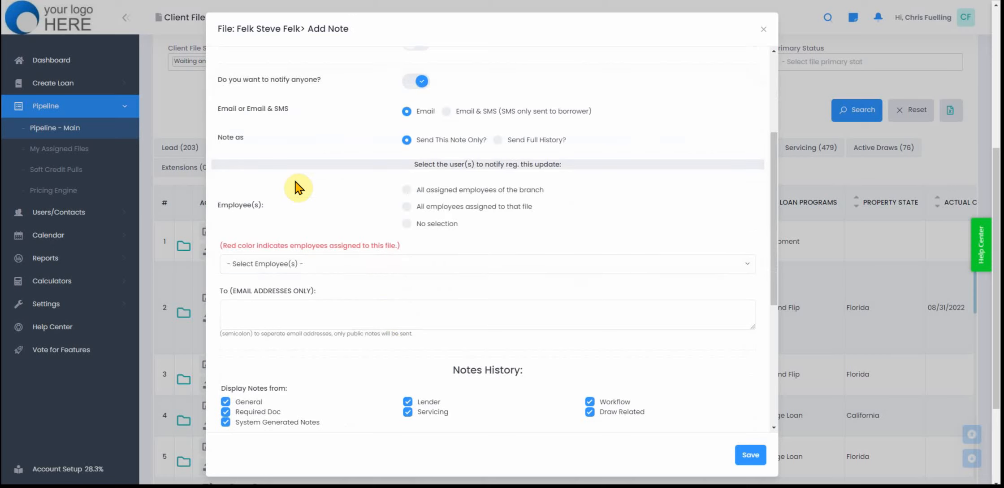
click(328, 269)
click(304, 318)
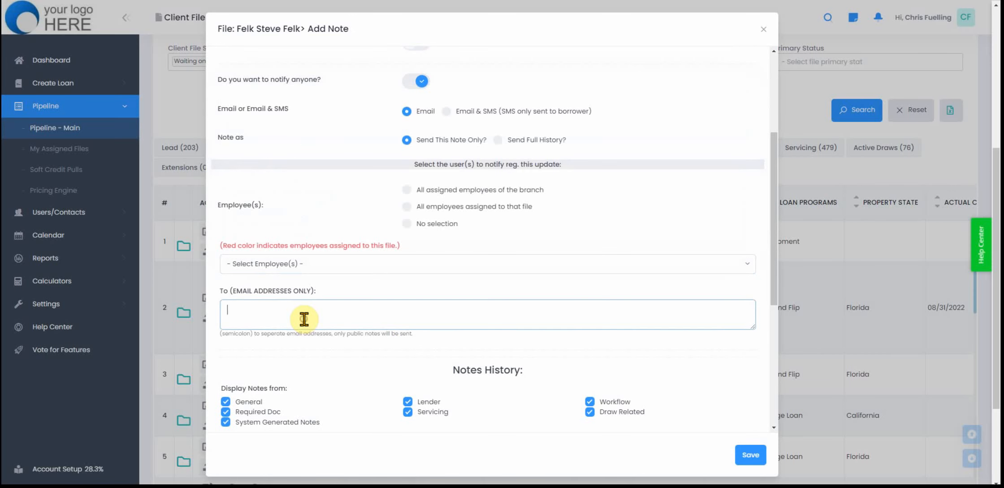
click(765, 31)
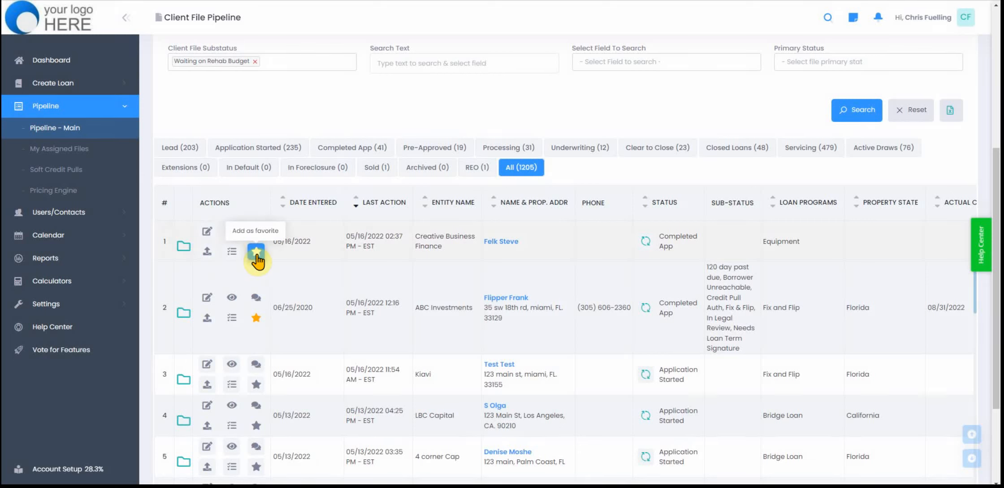
Step: Expand the first file's details again and view the primary status and substatus sections of its action history
mouse_move(256, 297)
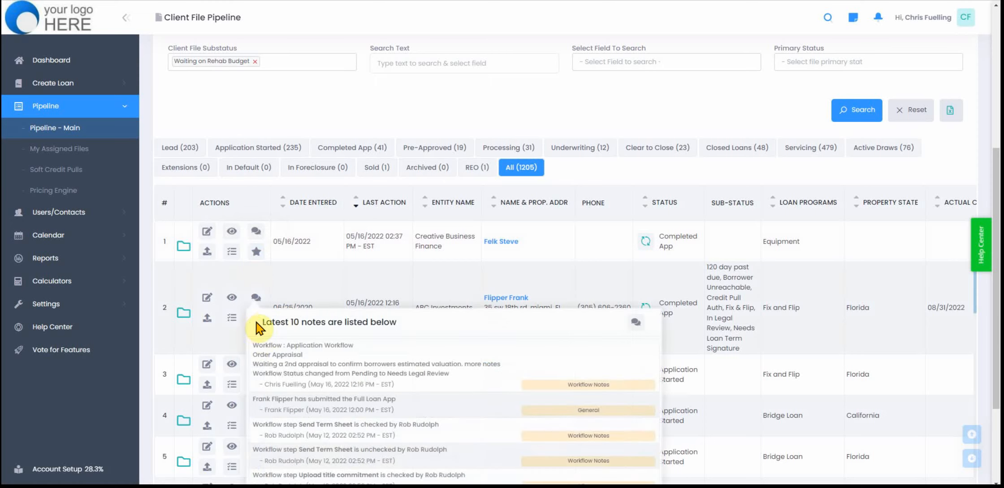
click(182, 247)
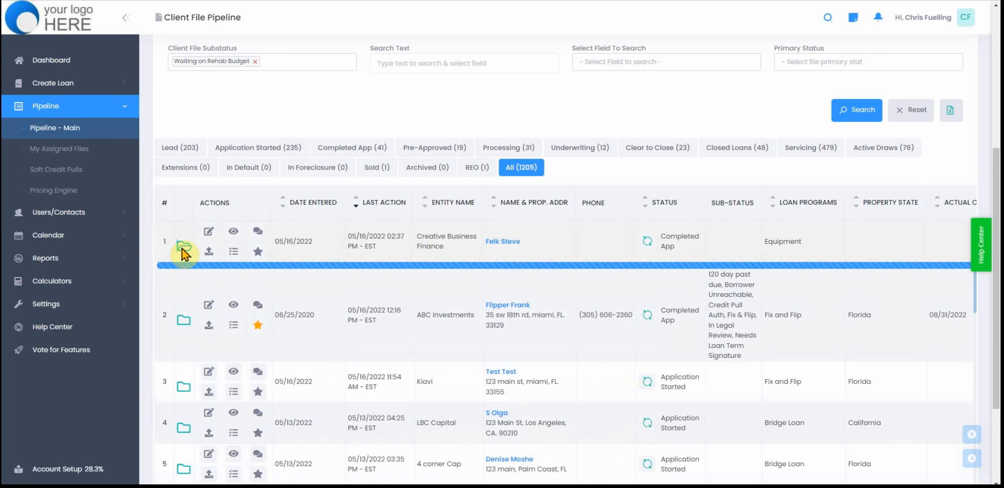
scroll(336, 327, down, 7)
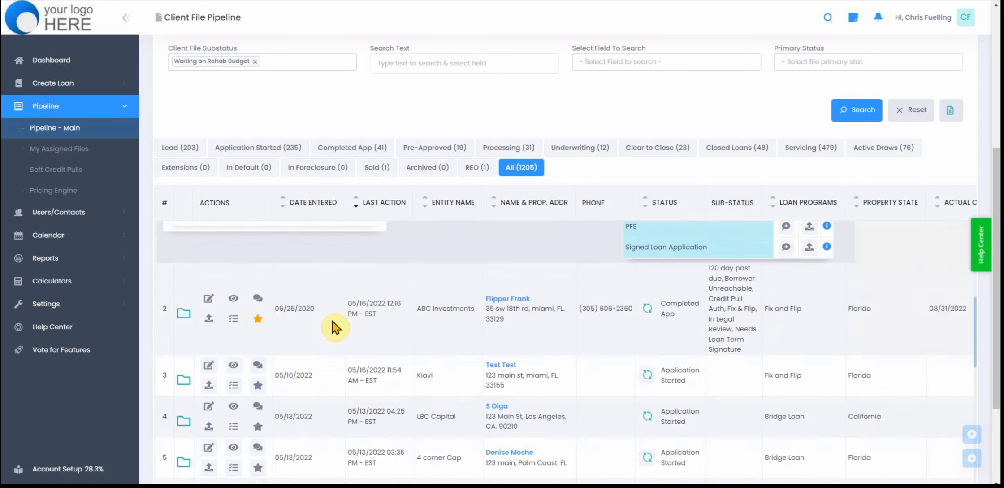
scroll(335, 328, up, 2)
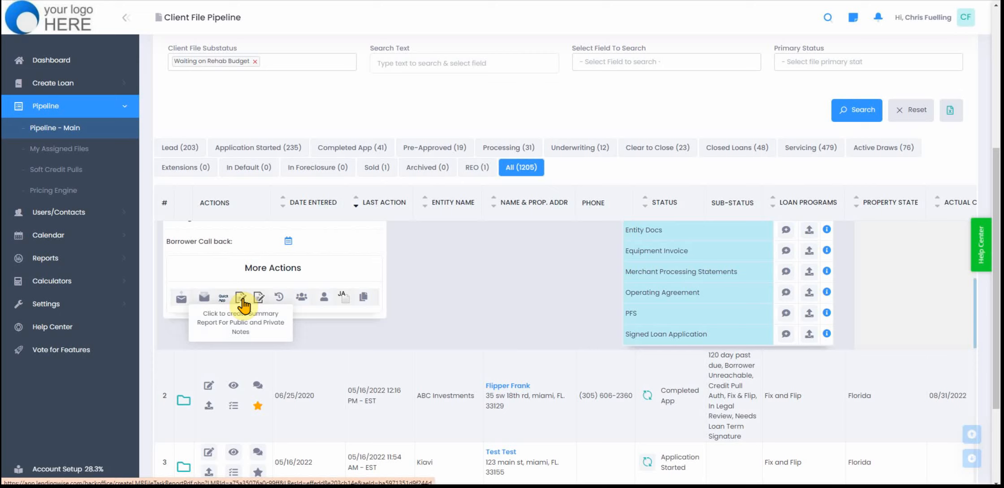
click(280, 296)
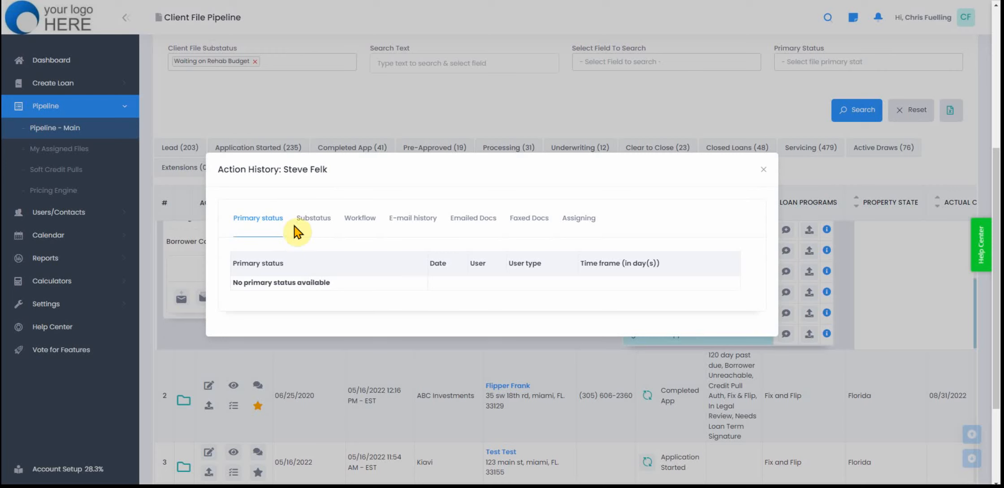
click(307, 220)
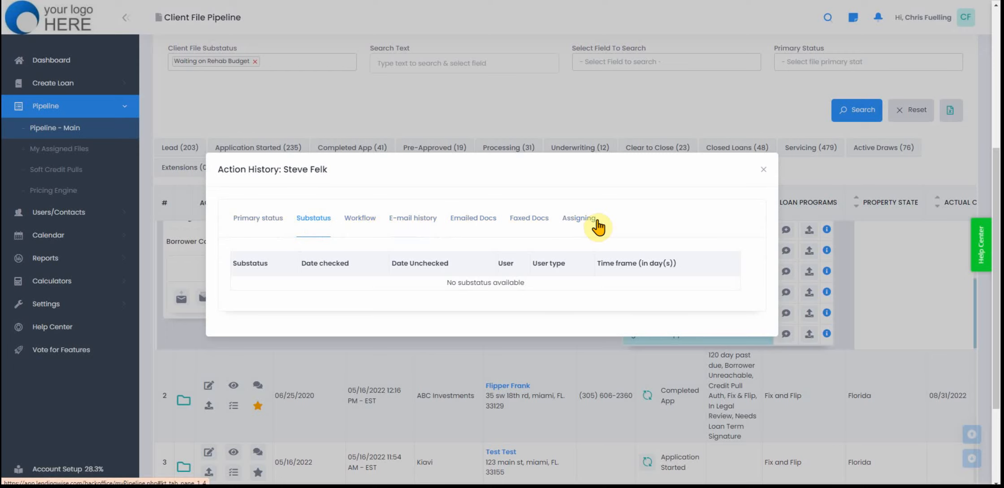
click(765, 173)
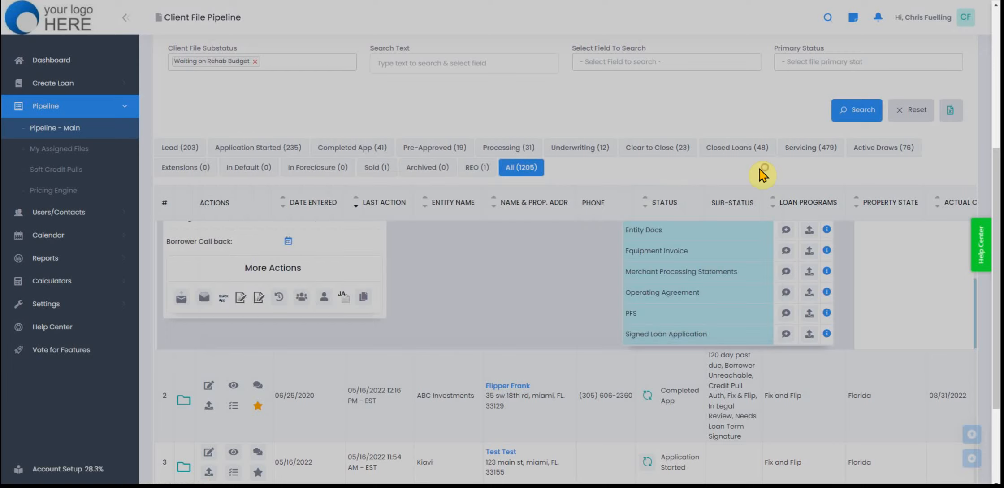
Step: View the options for copying the first file with or without documents, and dismiss them without copying
scroll(282, 358, down, 3)
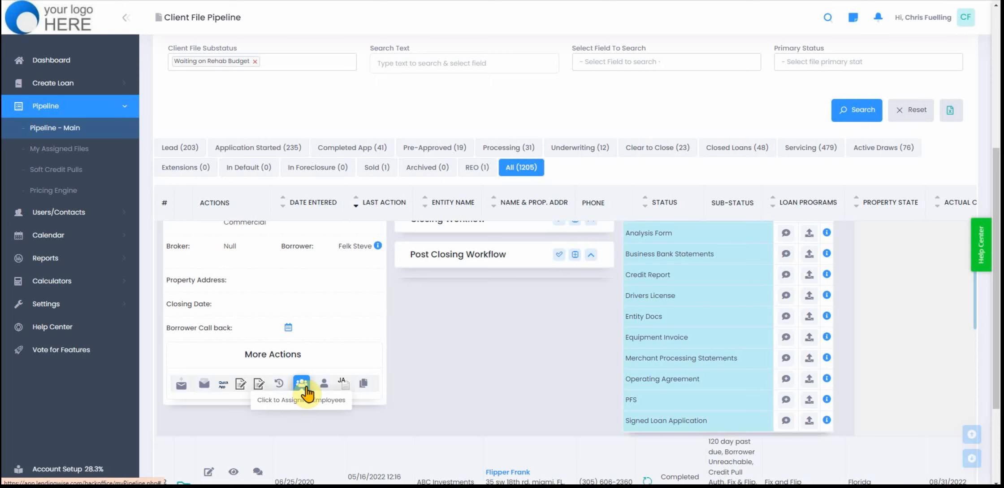
mouse_move(320, 391)
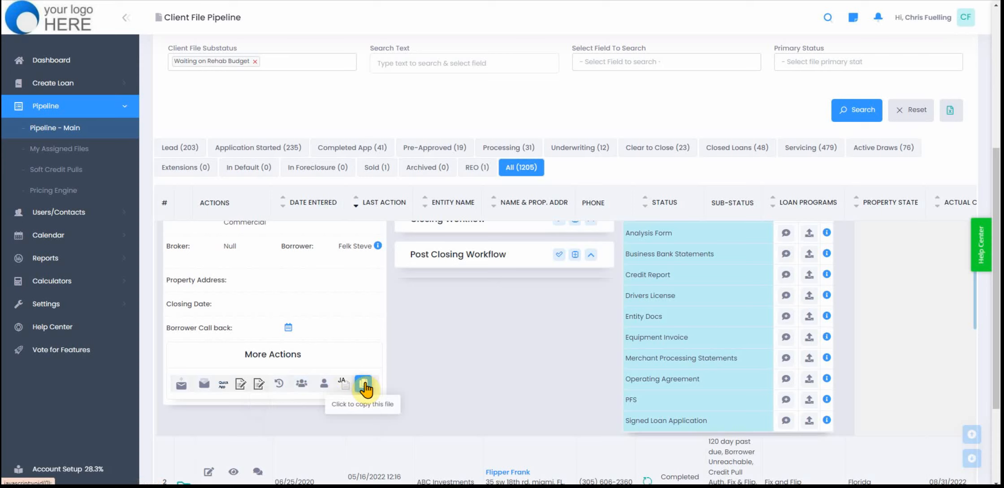
click(364, 386)
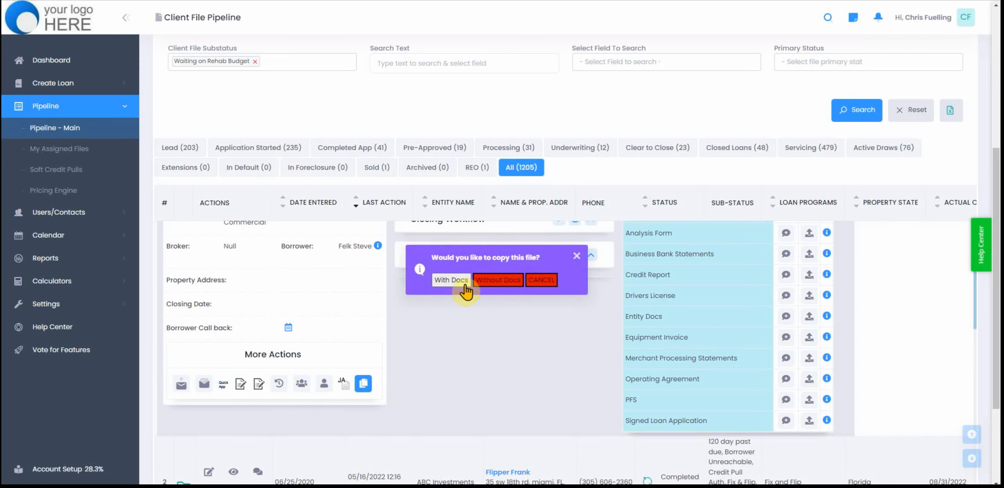
click(576, 256)
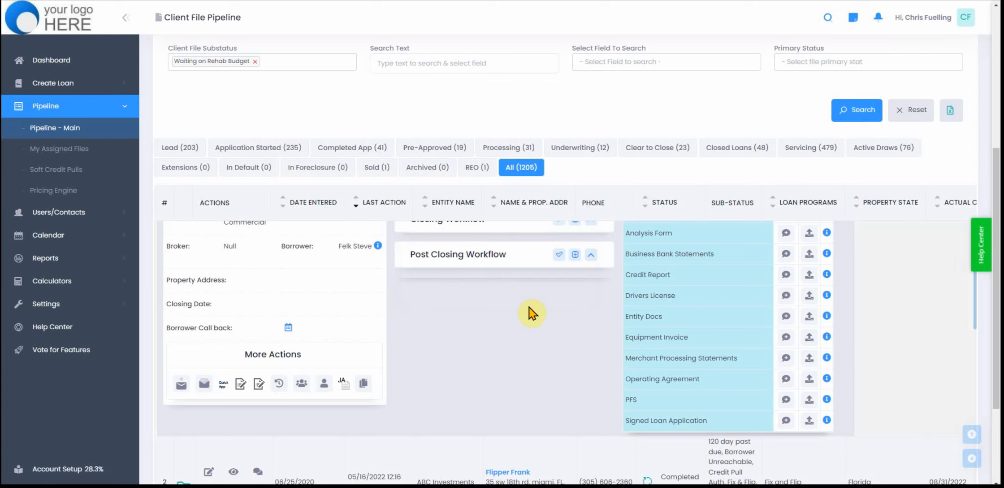
Step: Select all pipeline files to review the available Mass Update actions, and close the dialog without saving
scroll(699, 357, up, 10)
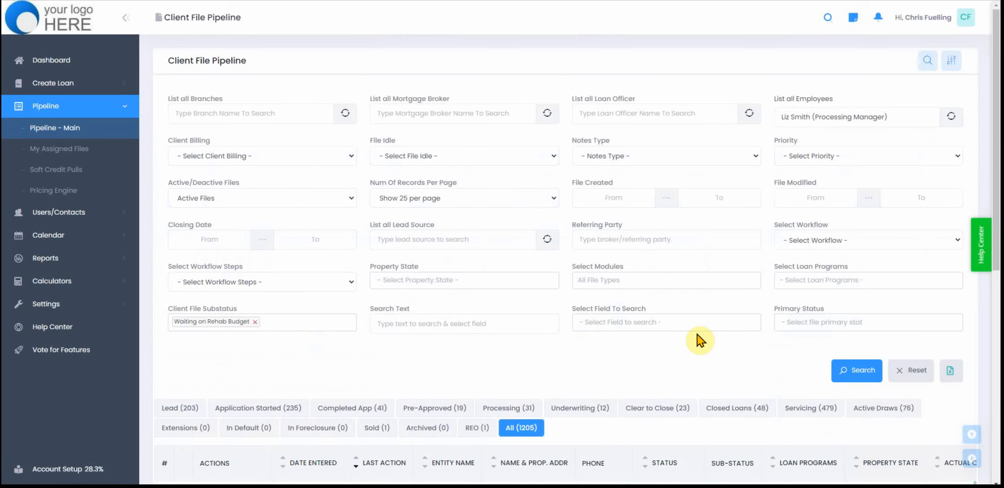
scroll(408, 368, down, 4)
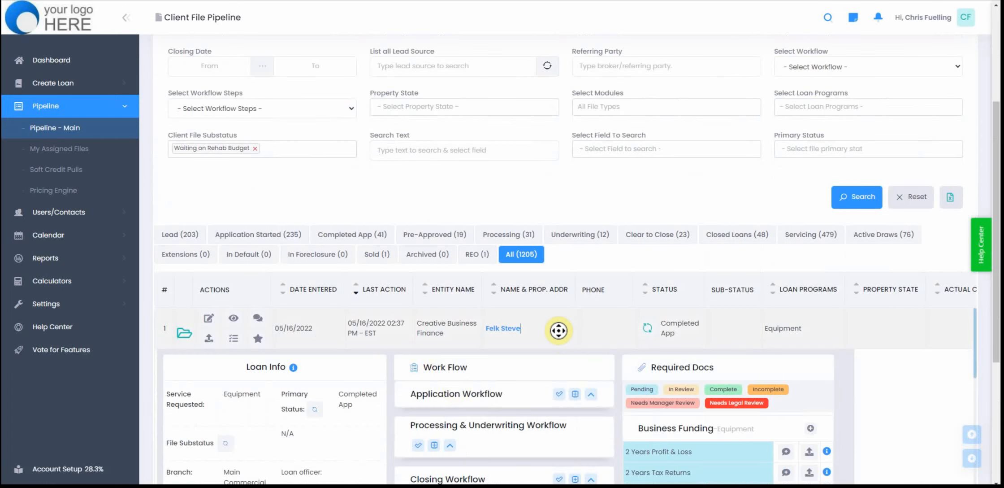
scroll(559, 331, right, 15)
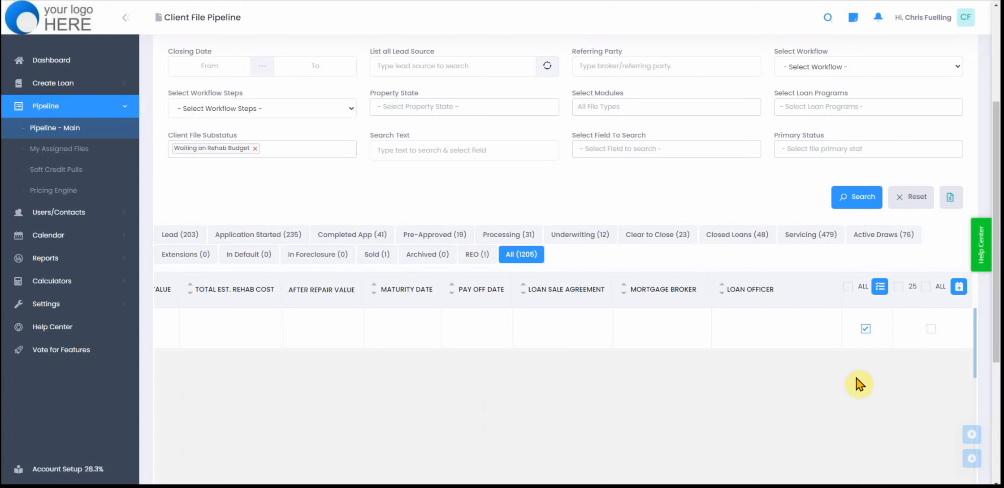
click(848, 286)
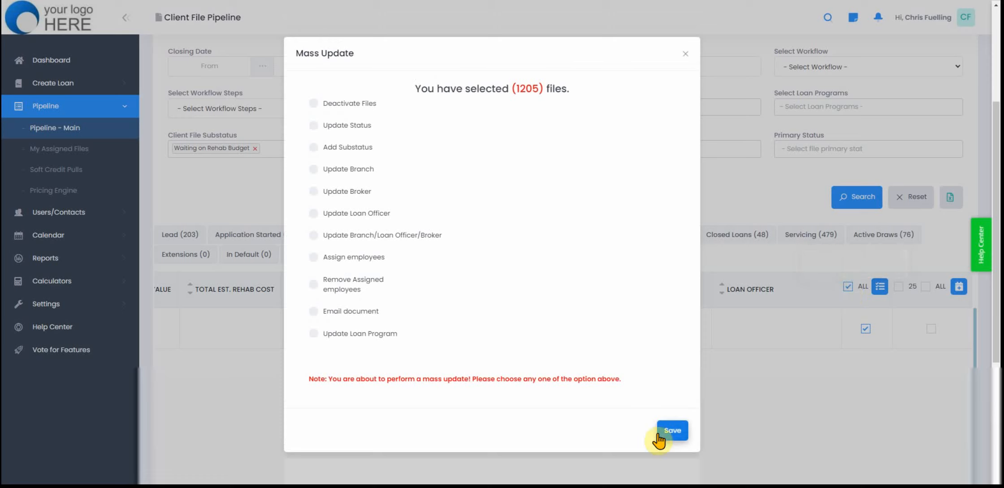
drag(516, 88, 533, 88)
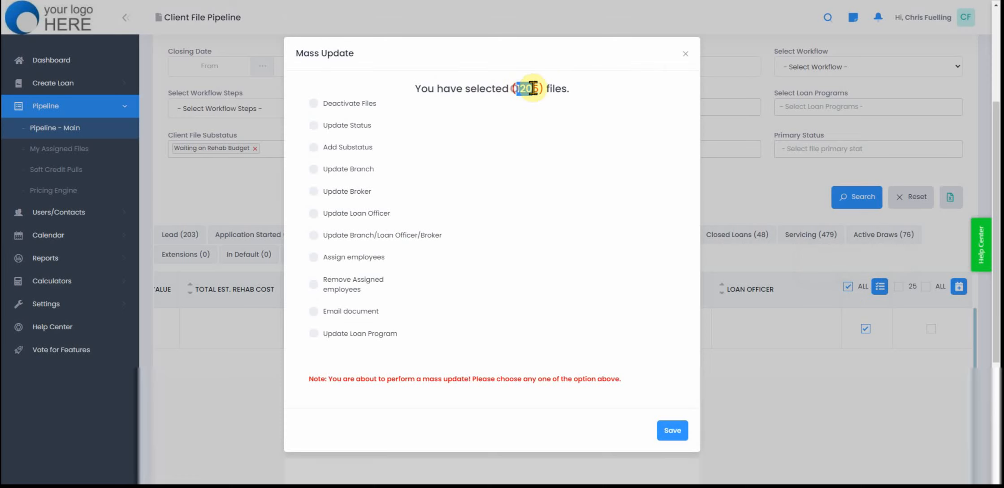
click(684, 56)
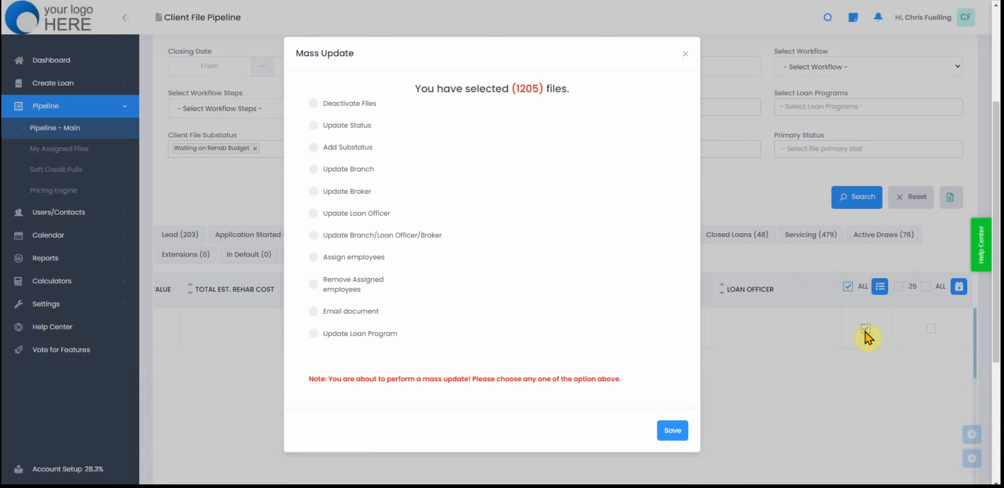
click(685, 53)
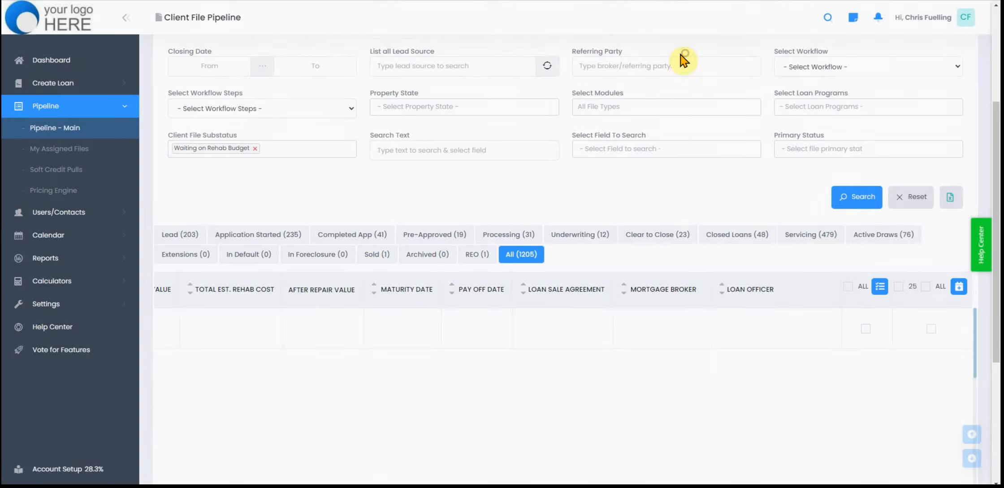
Step: Select only the first file to view the primary status choices for a mass update, and close the dialog without saving
click(866, 330)
click(880, 287)
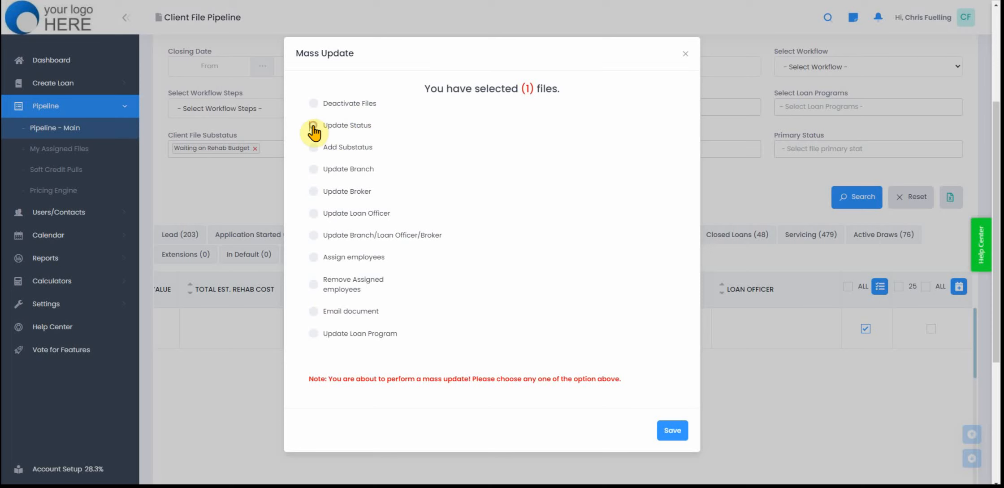
click(313, 126)
click(515, 127)
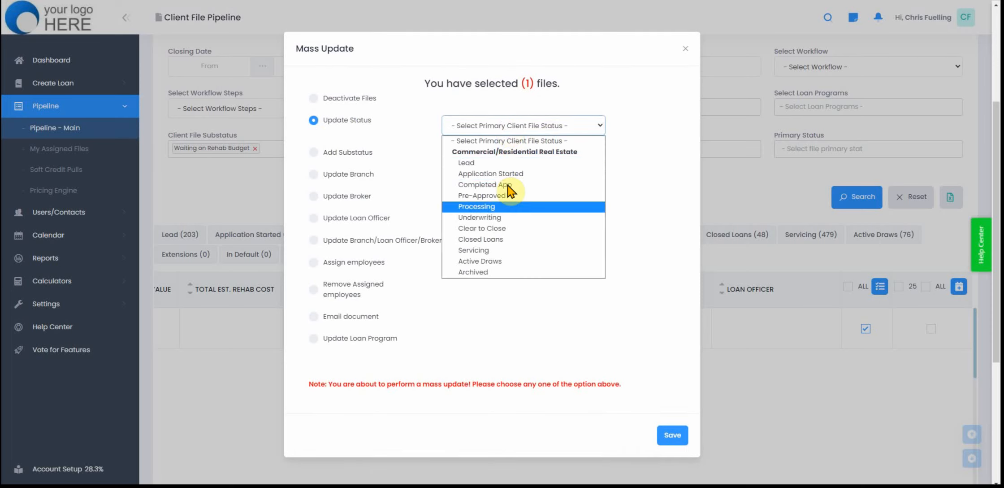
click(484, 140)
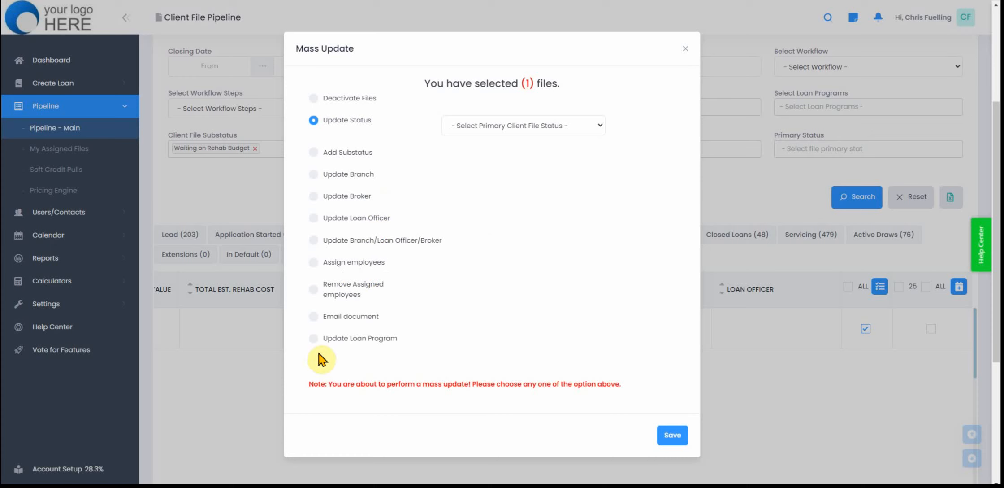
click(683, 48)
Step: Select all files returned by the search for a mass email and load the custom template Marketing-1
click(926, 287)
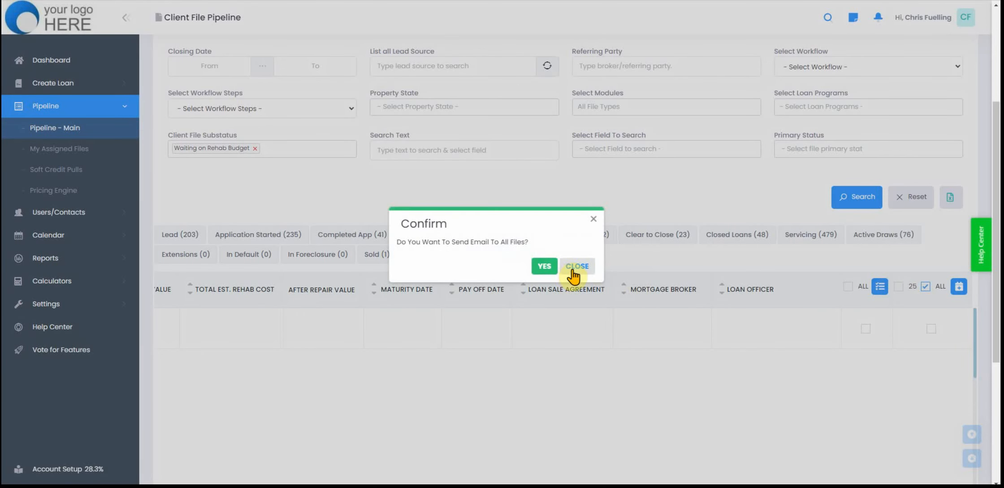
click(544, 267)
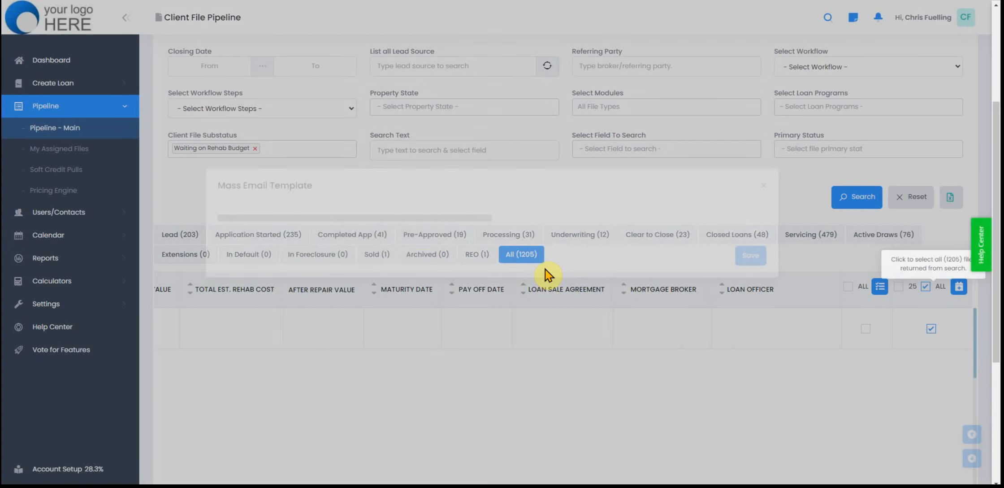
click(299, 182)
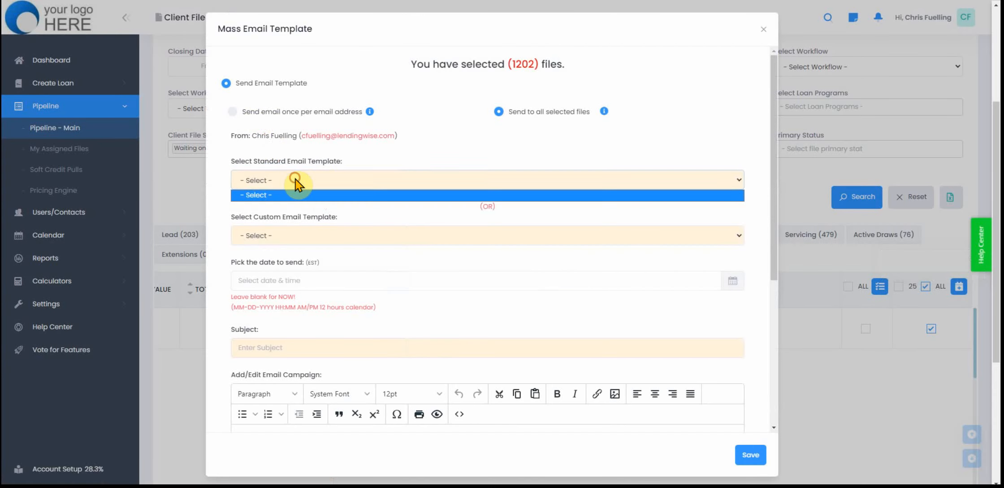
click(287, 236)
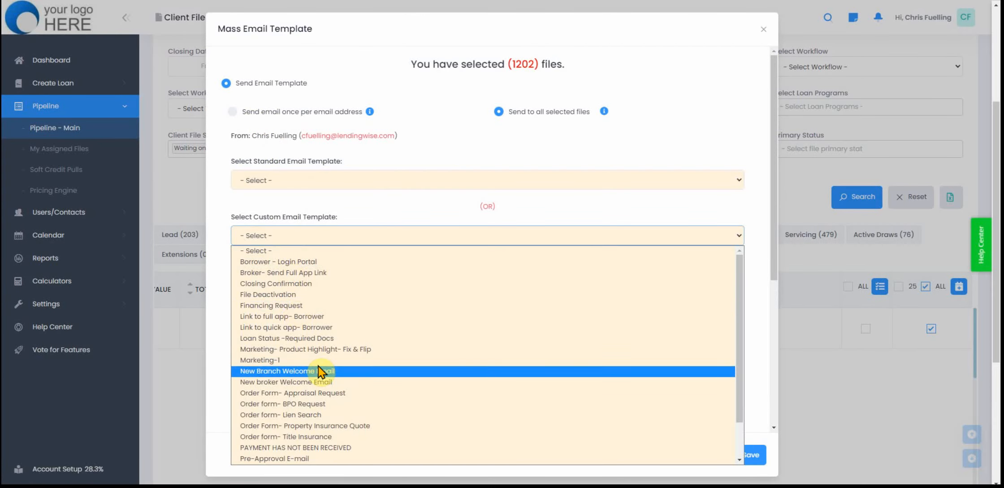
click(300, 361)
Step: Review the subject and body of the Marketing-1 email campaign, and close the mass email without saving
scroll(352, 354, down, 10)
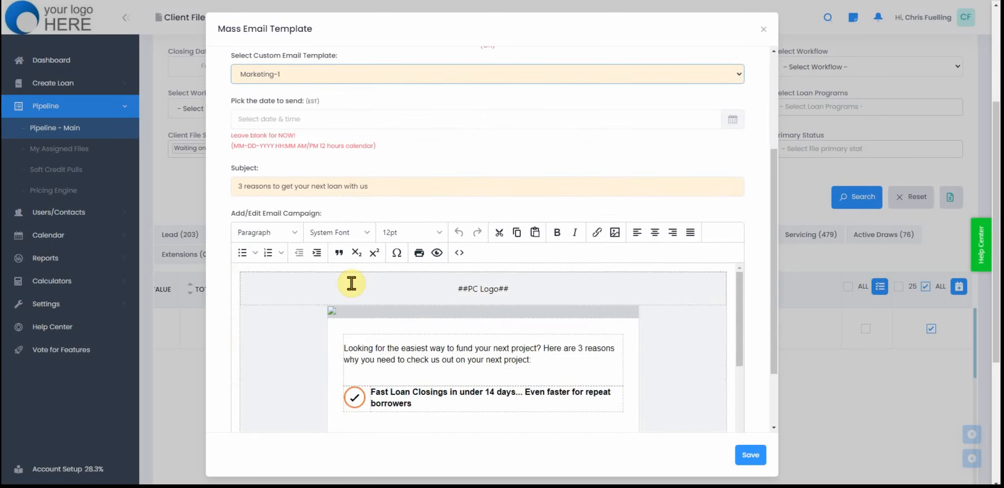
scroll(359, 351, down, 5)
scroll(410, 370, up, 8)
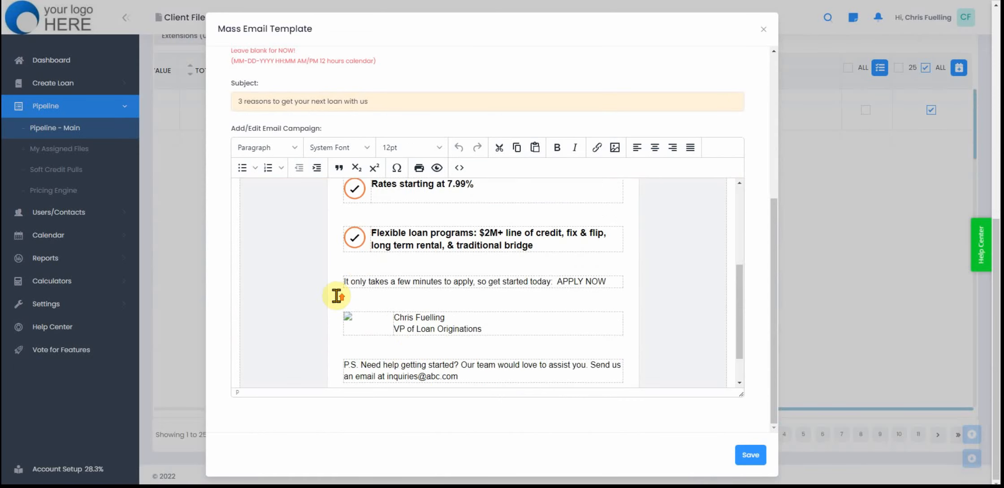
scroll(293, 195, up, 6)
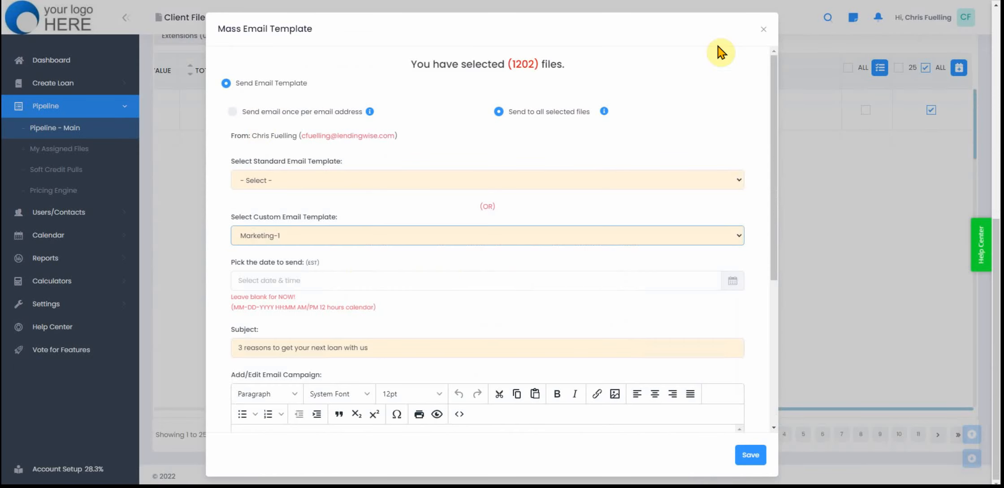
click(762, 29)
Step: Hide the advanced search filters and view the available pipeline column choices without changing them
scroll(600, 291, up, 5)
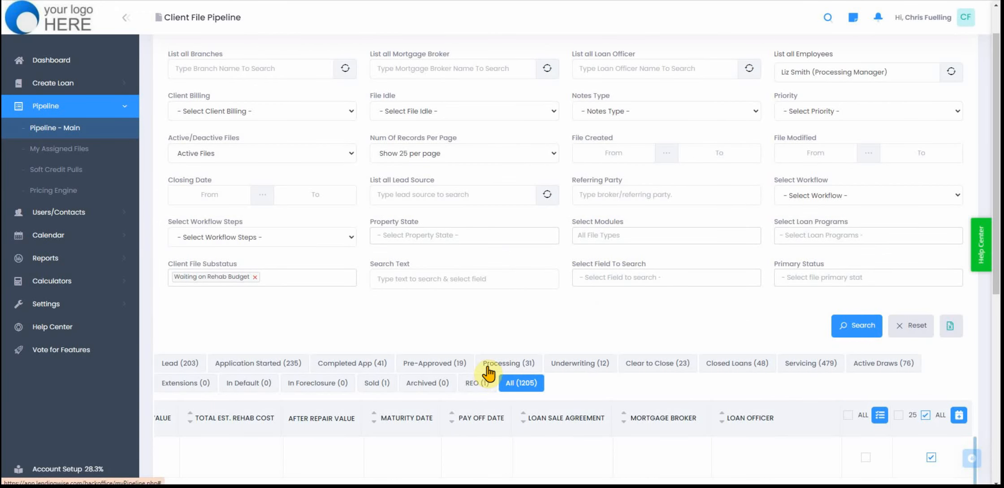
scroll(358, 291, up, 1)
click(927, 62)
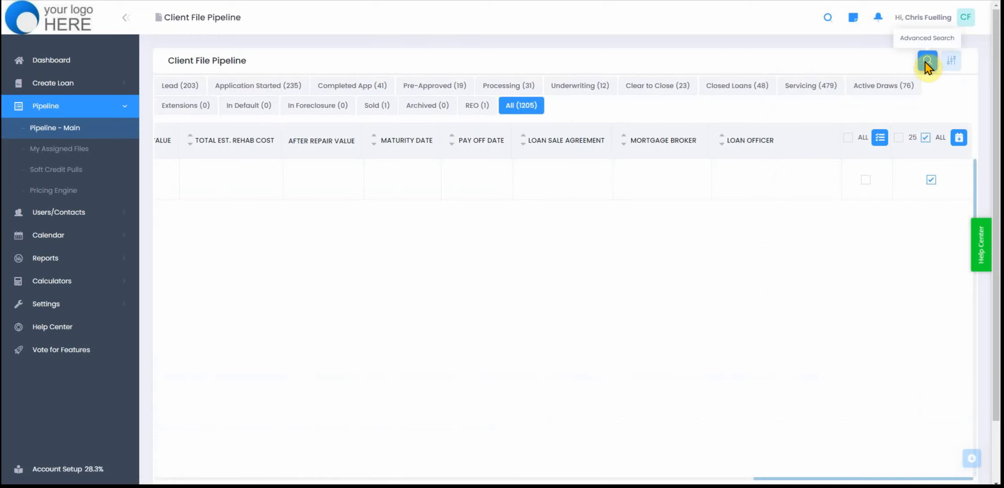
click(930, 65)
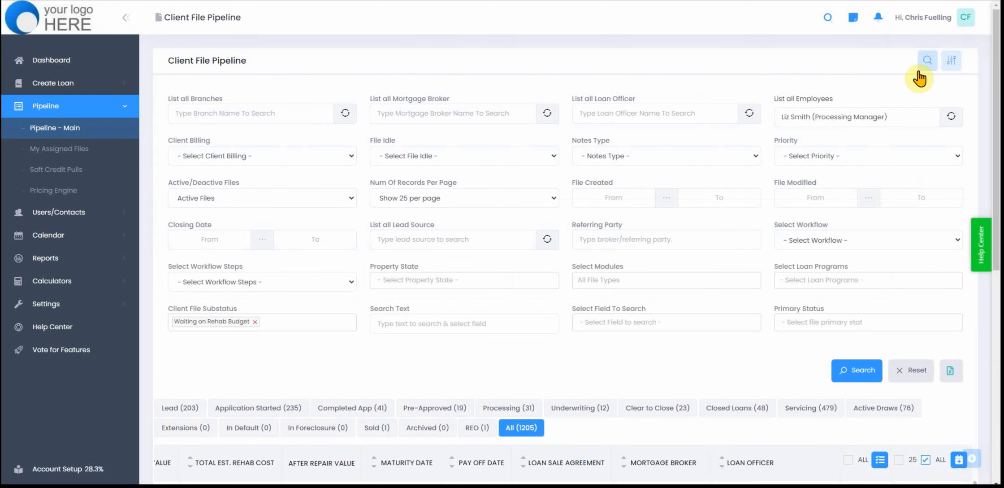
click(926, 65)
click(952, 65)
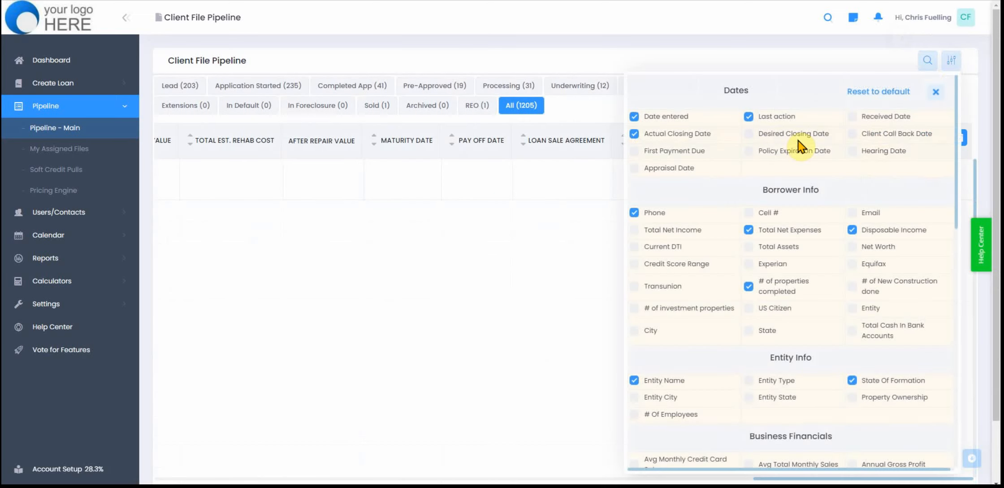
click(936, 92)
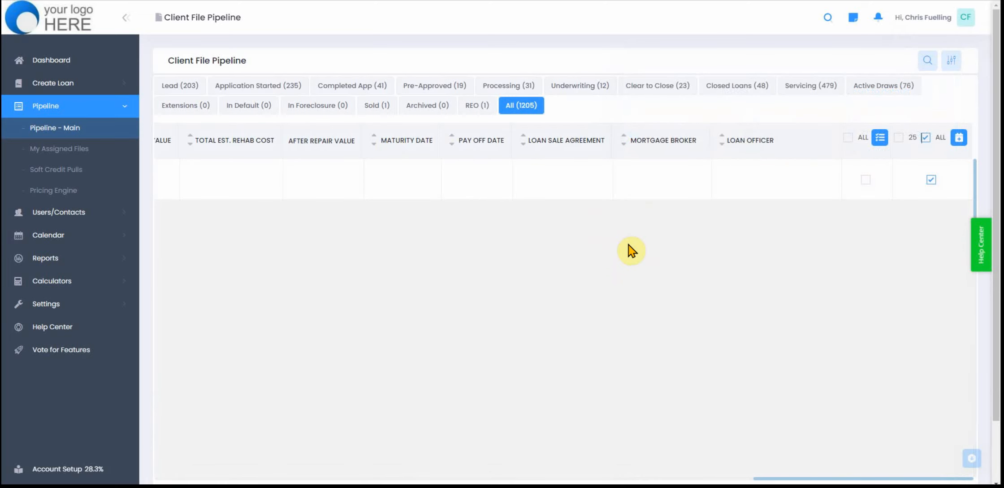
Step: Open the fifth client file in the pipeline, the one for the entity 4 corner Cap
scroll(434, 229, down, 6)
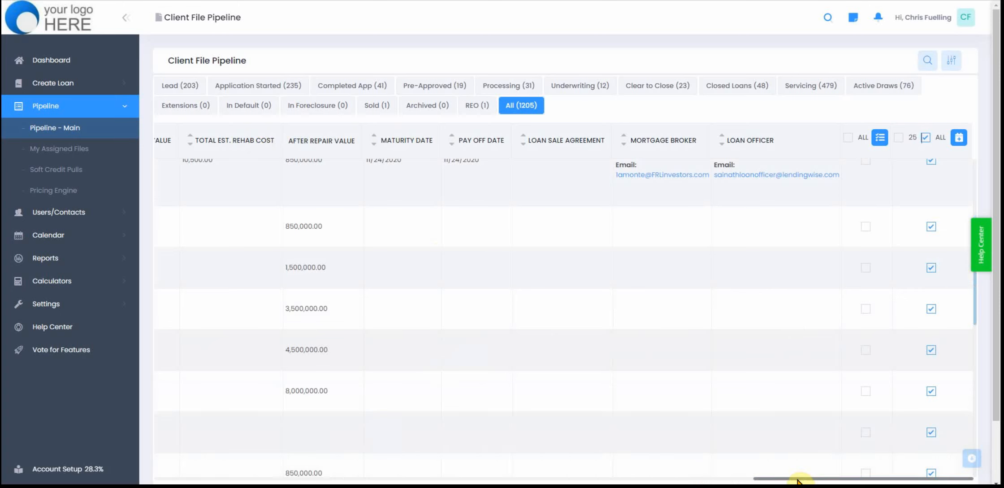
drag(798, 479, 197, 484)
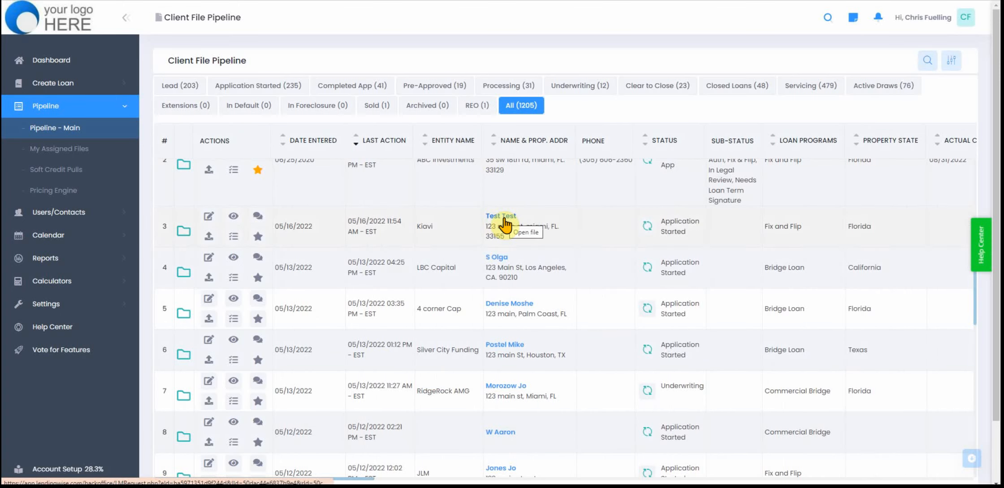
click(505, 304)
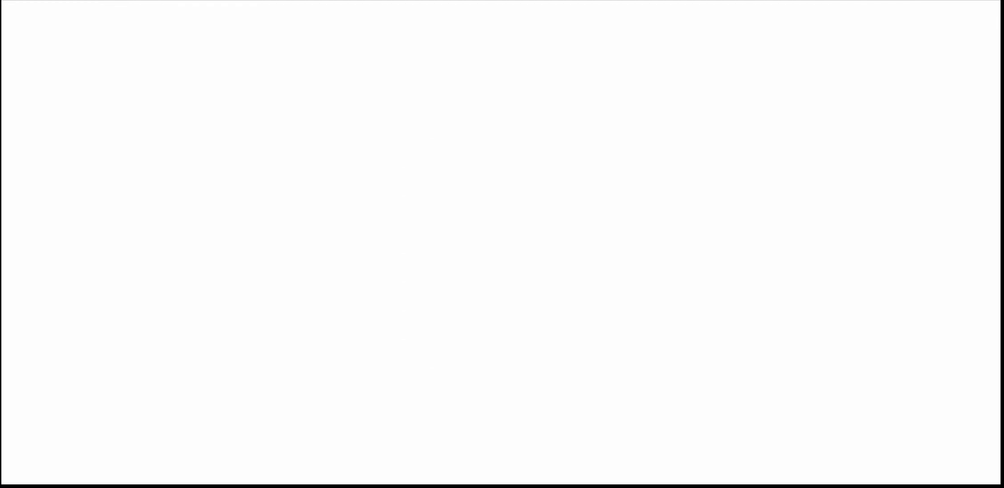